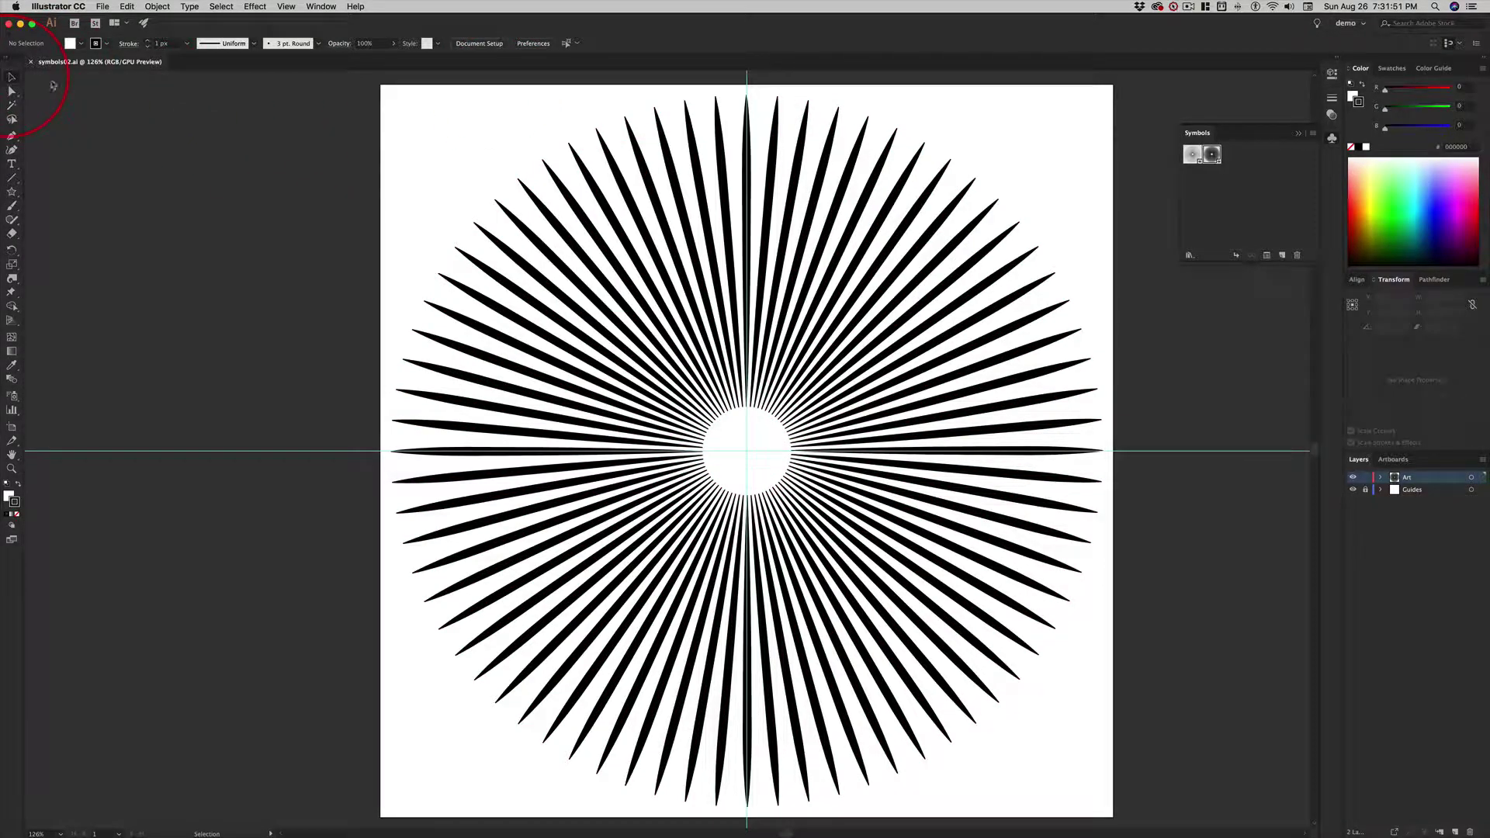
Step: Break the starburst instance's link to its symbol and ungroup the artwork into individually selectable rays
left_click(721, 139)
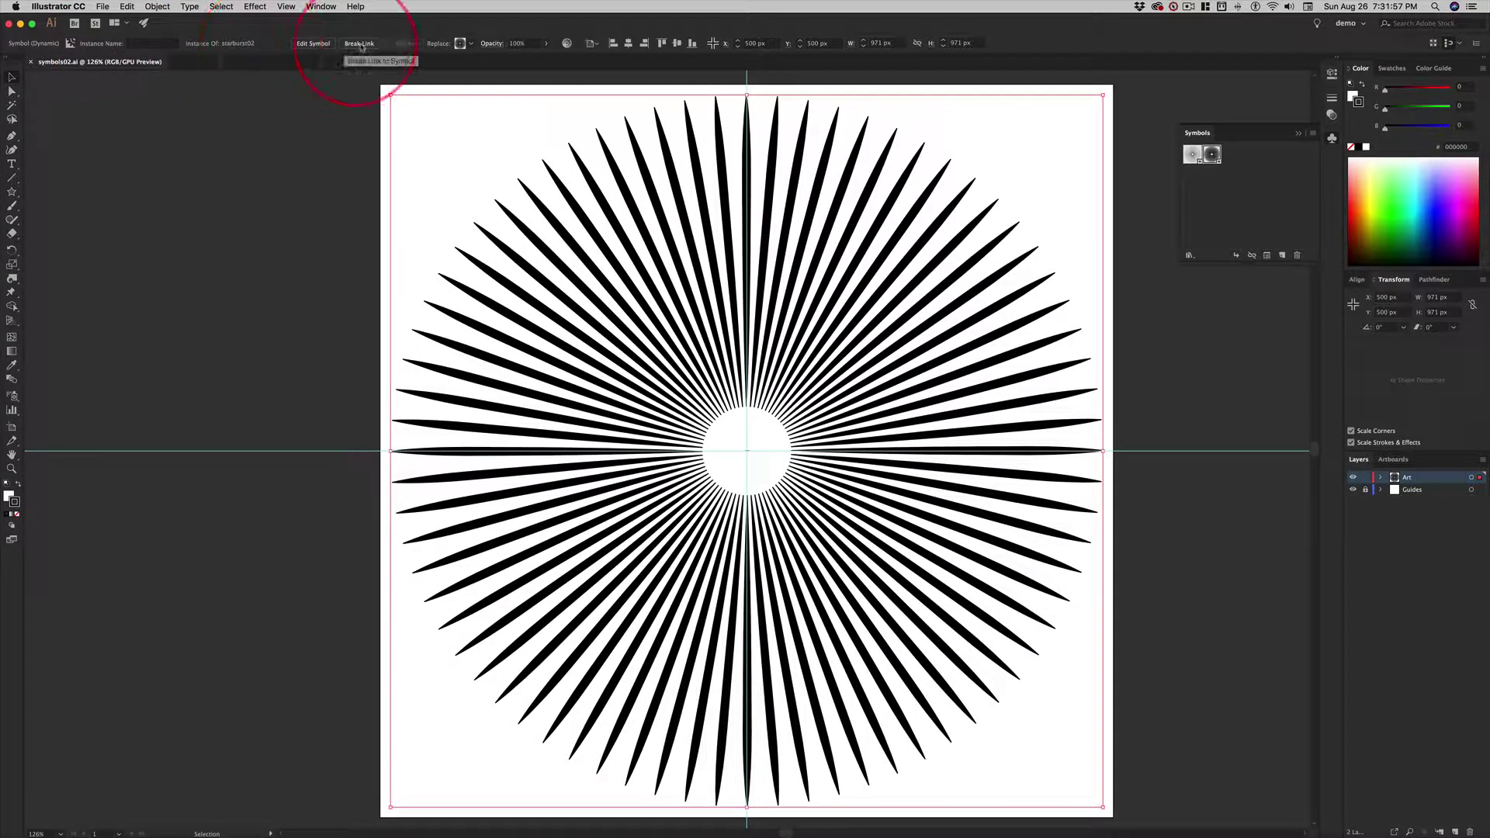
left_click(360, 45)
left_click(780, 157)
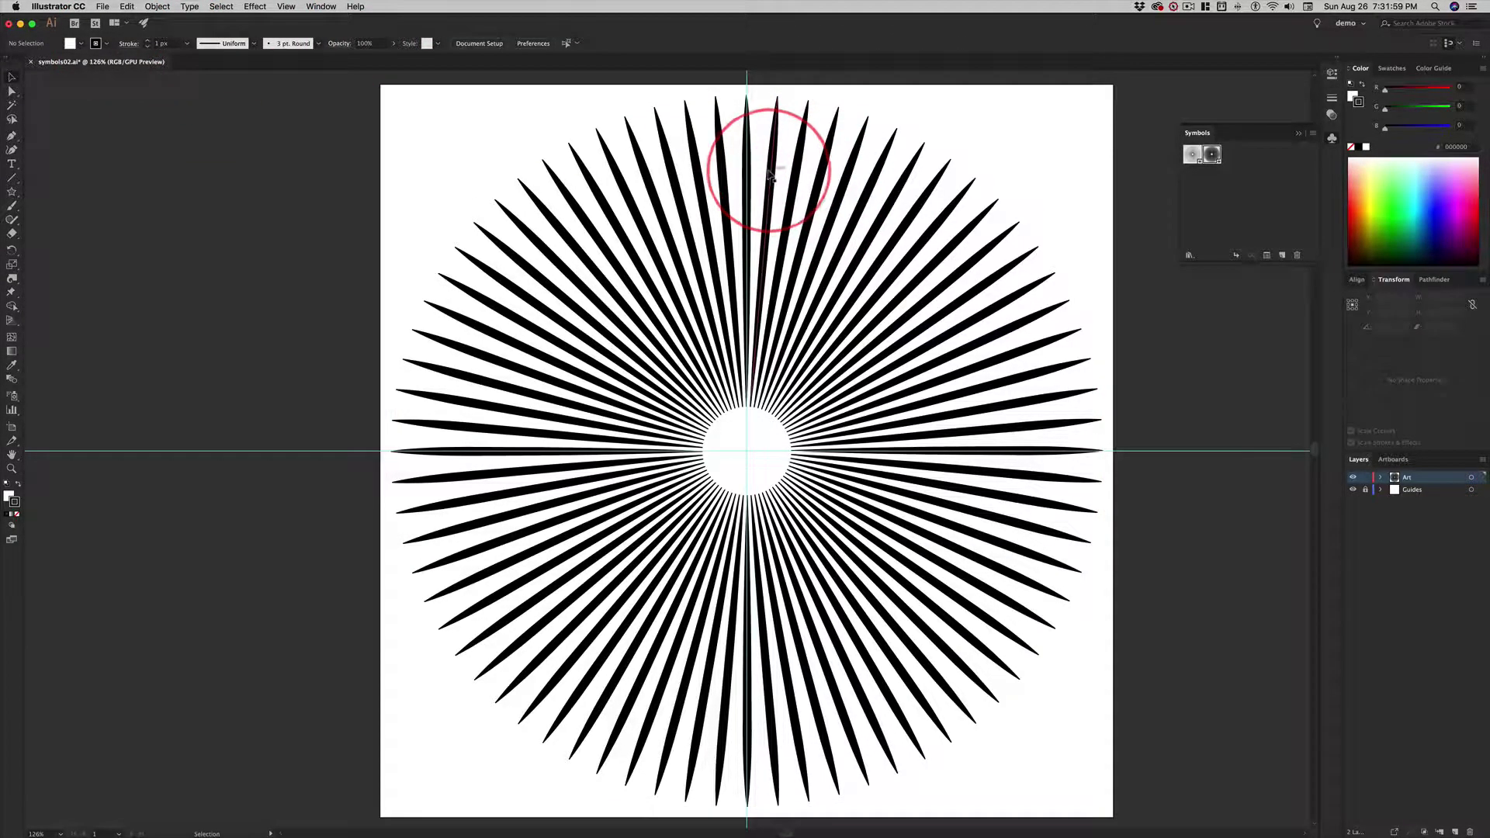
left_click(746, 164)
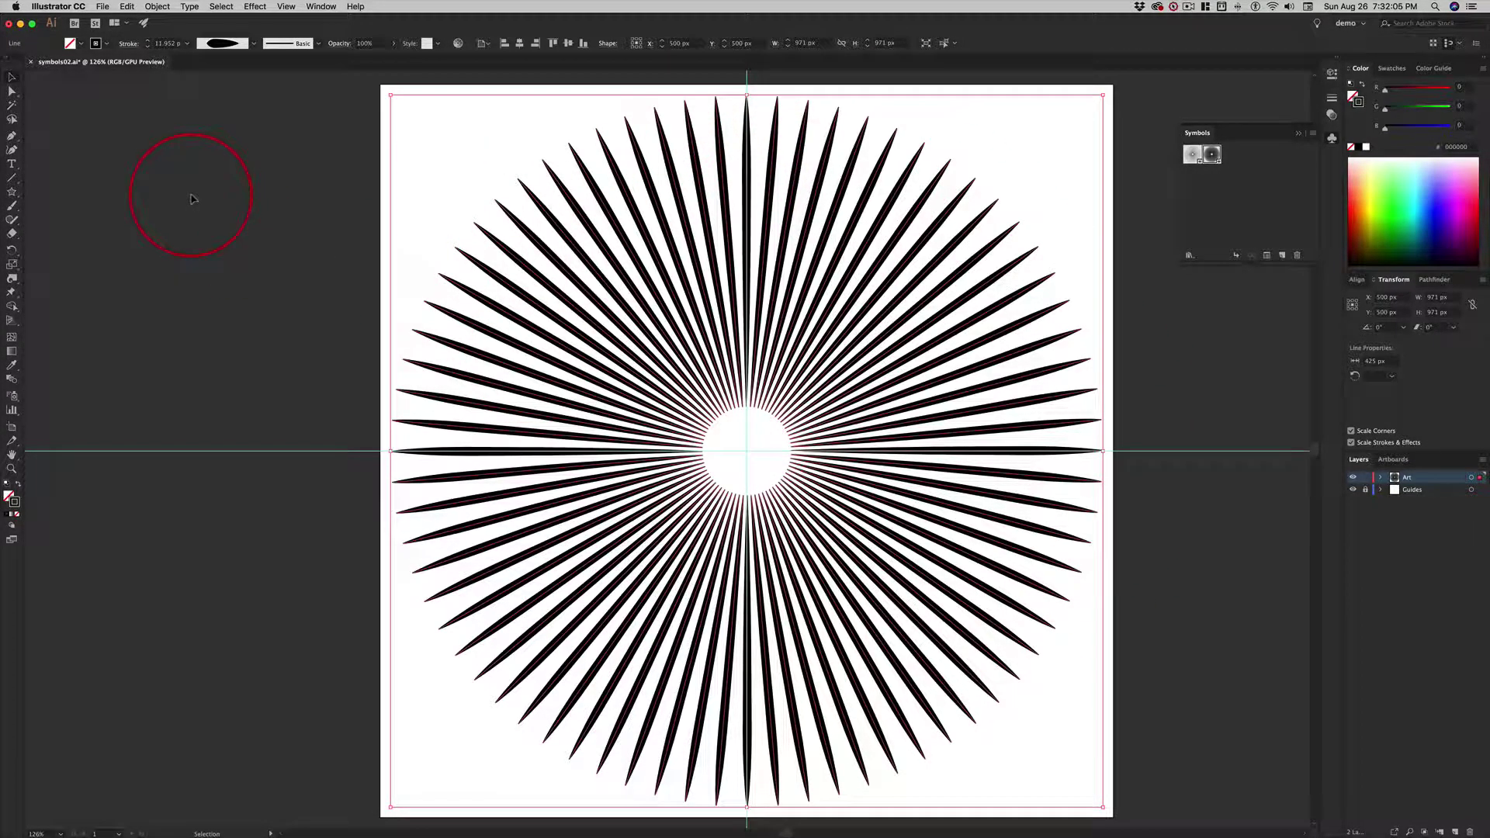
key("super+shift+a")
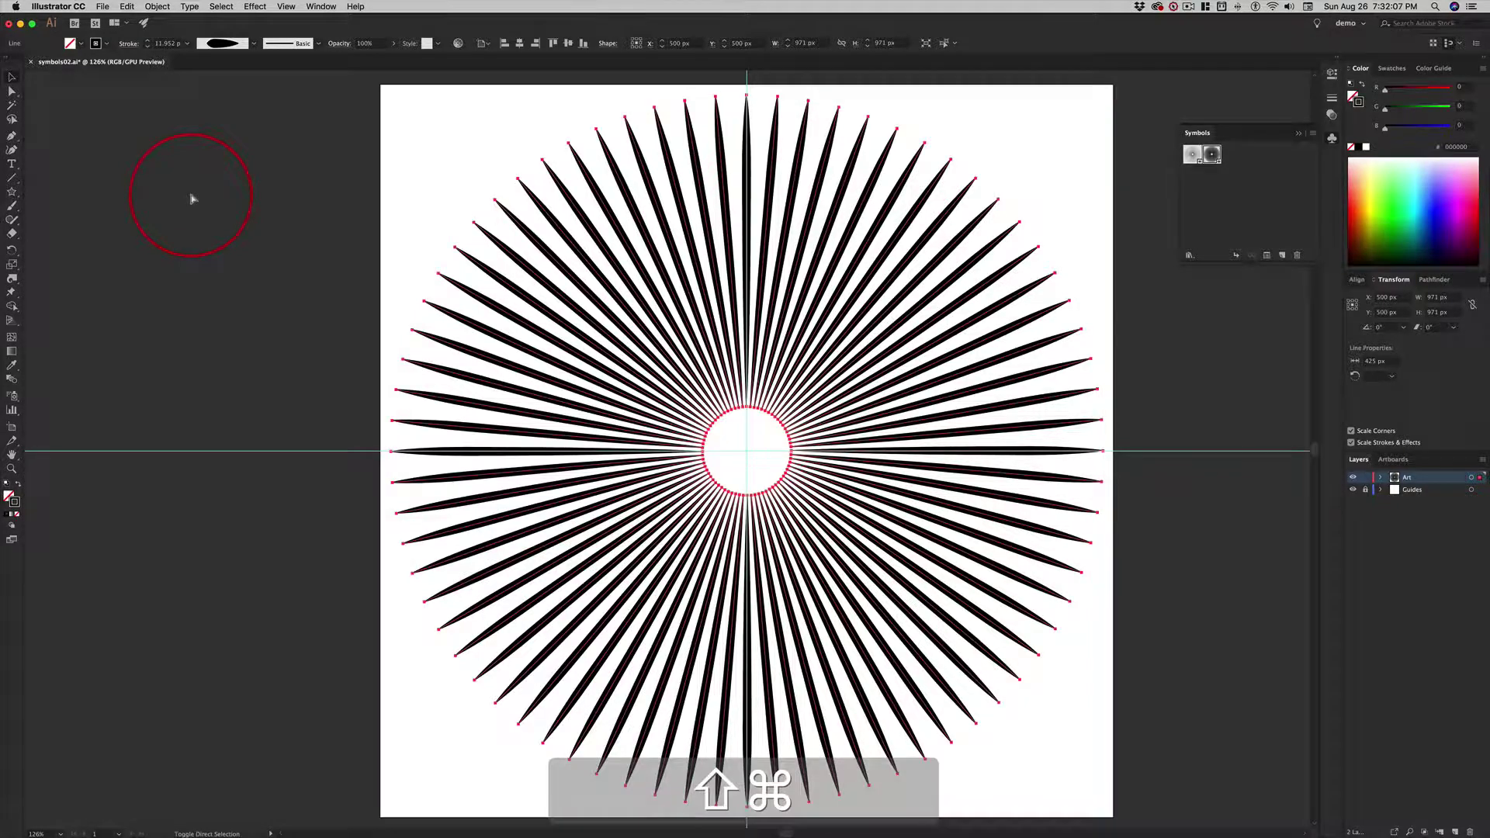
key("super+shift+g")
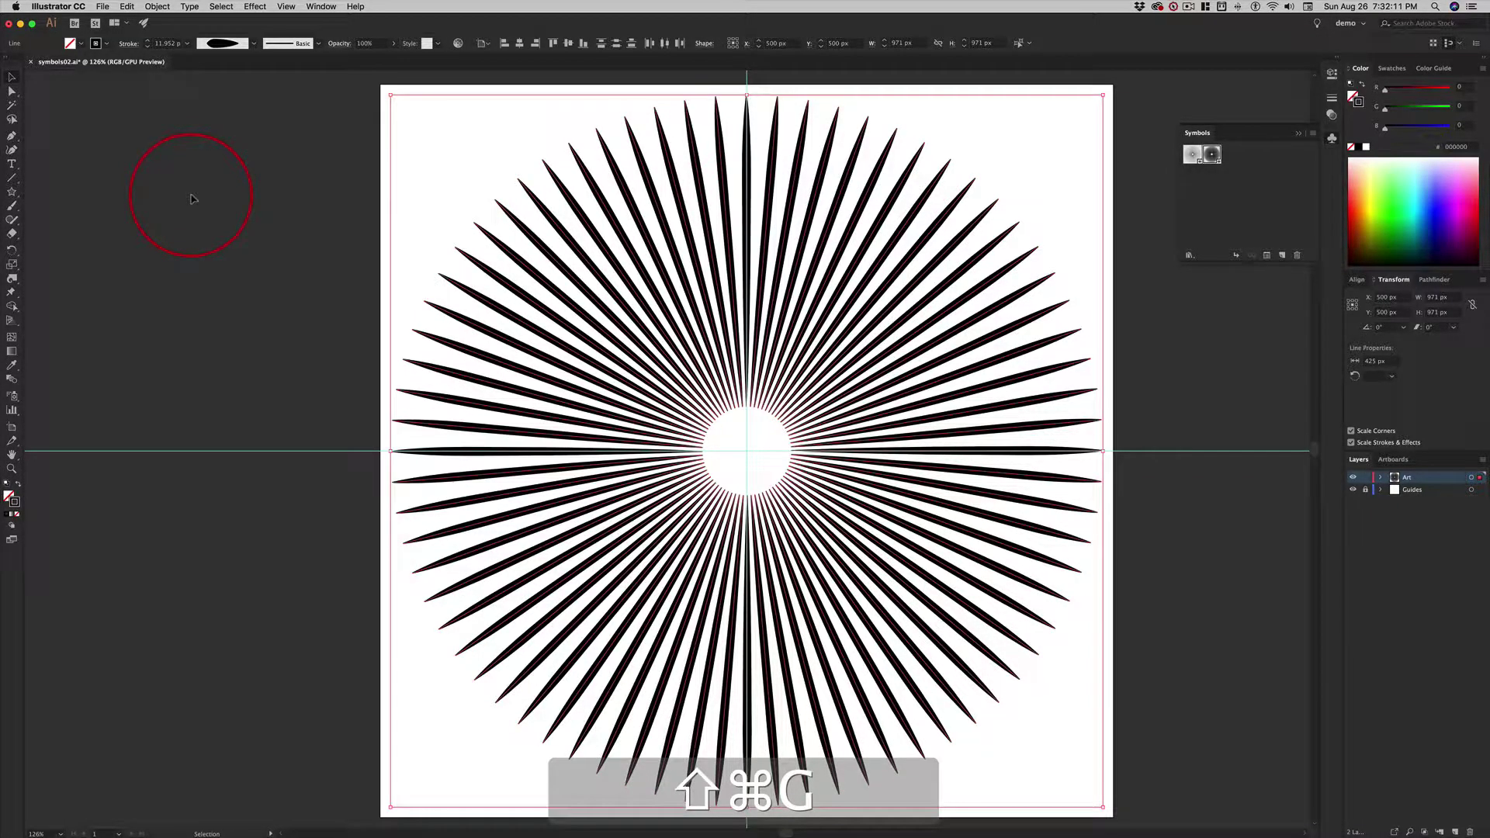
left_click(212, 197)
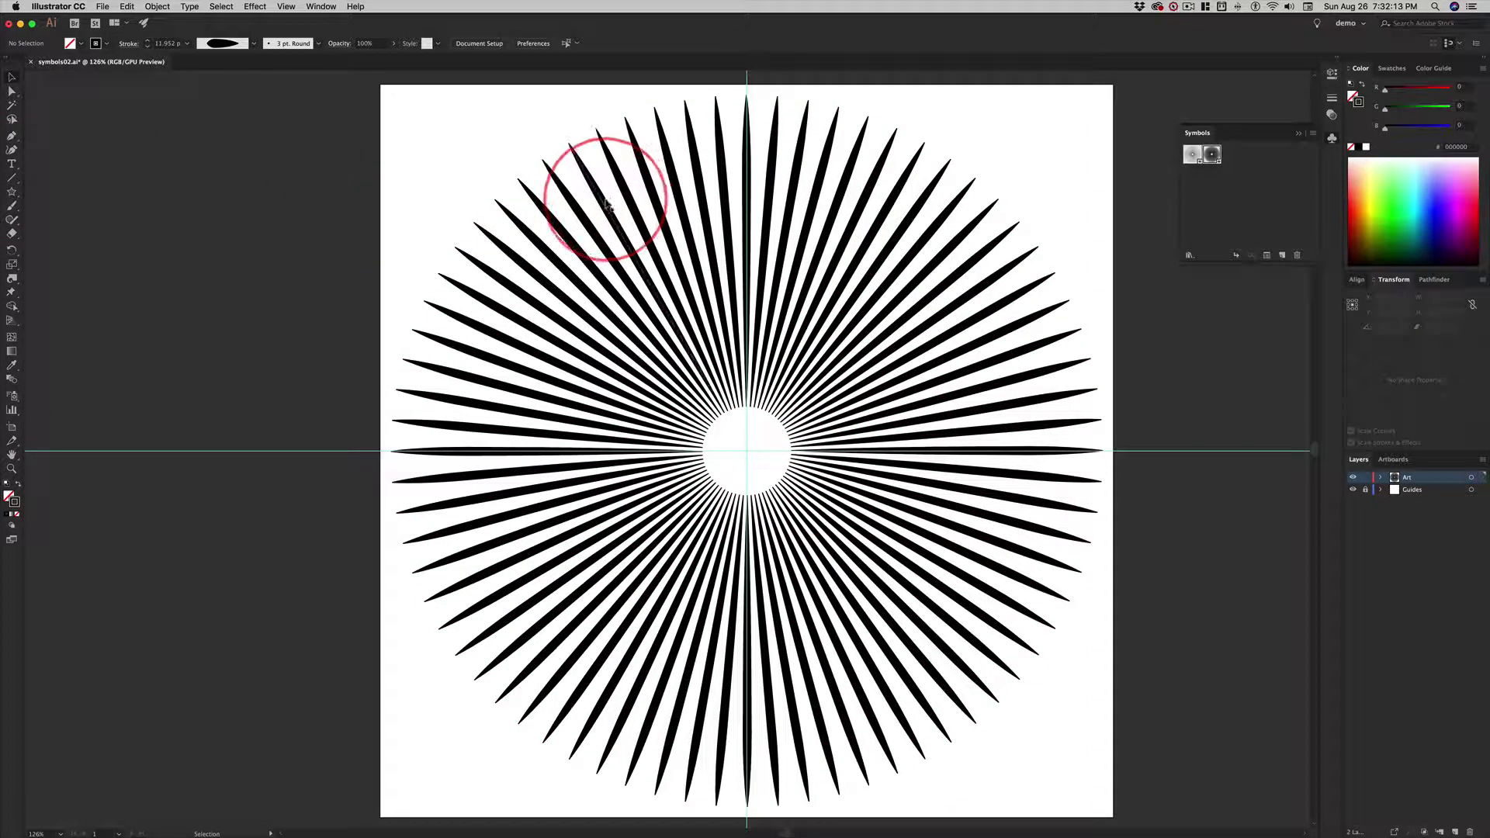
left_click(603, 200)
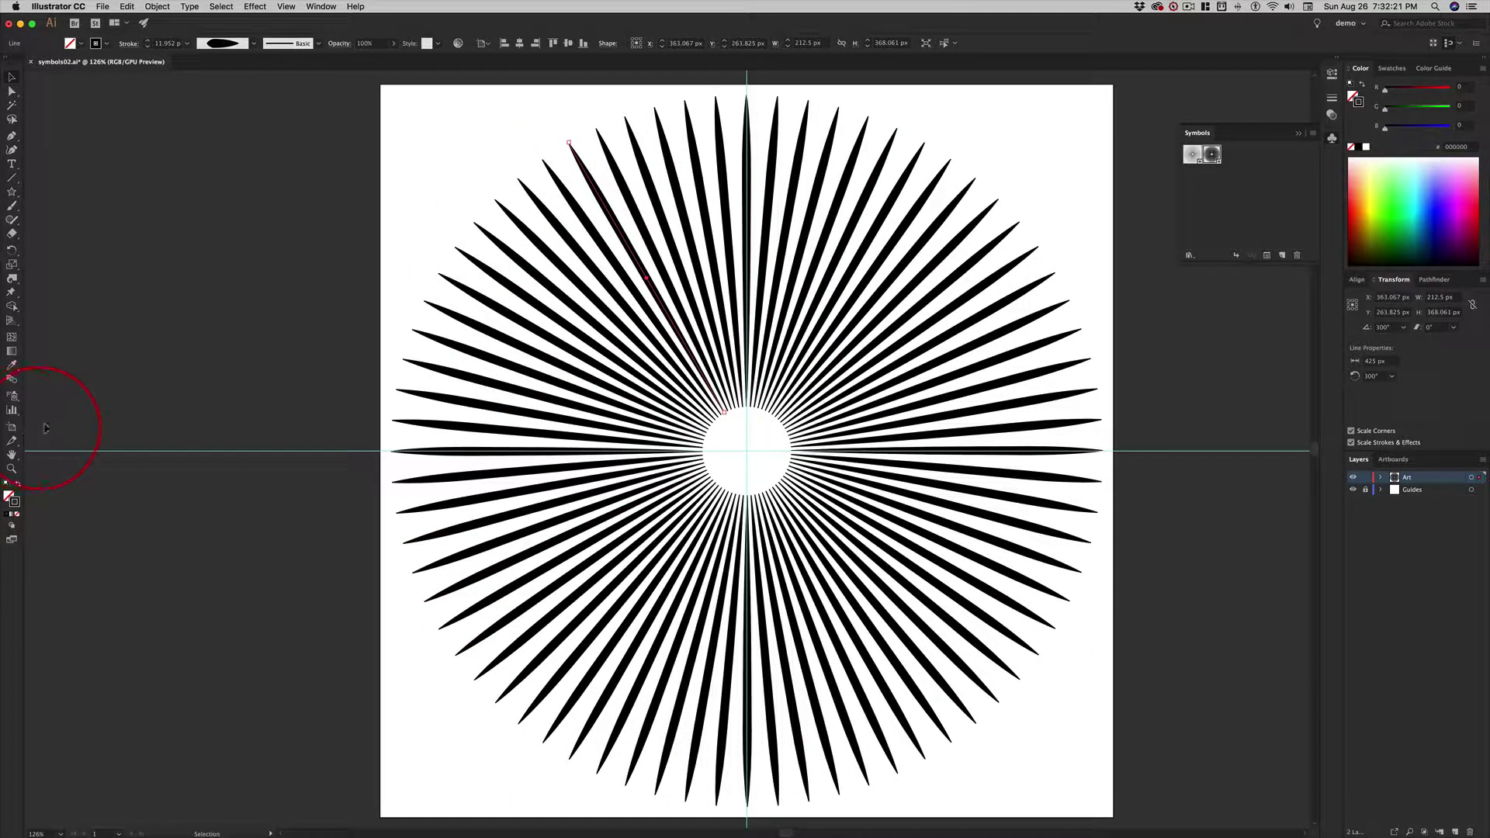
Step: Select all the rays of the starburst and activate the Twirl tool
key("super")
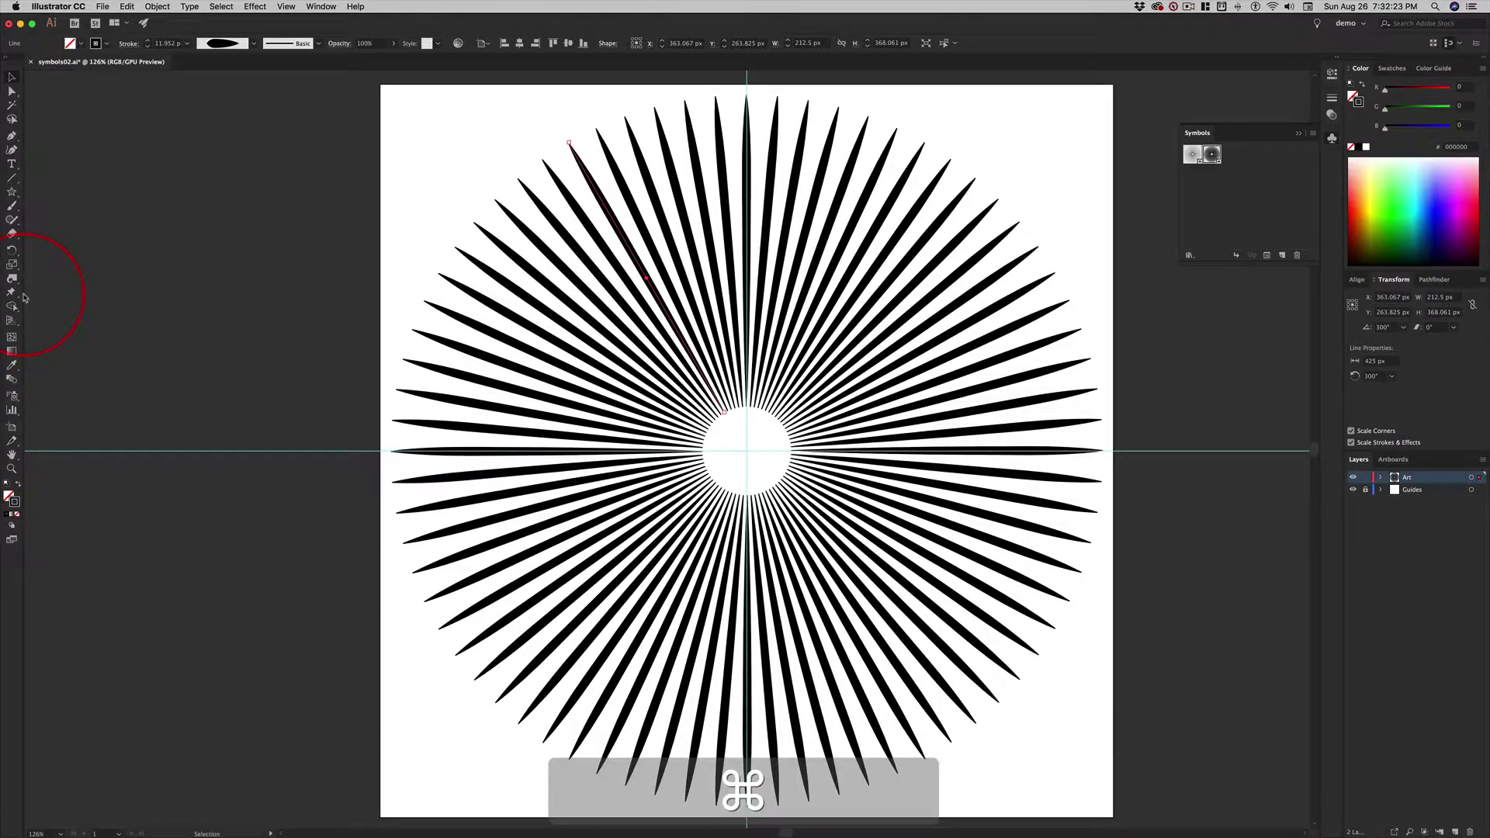
key("super+a")
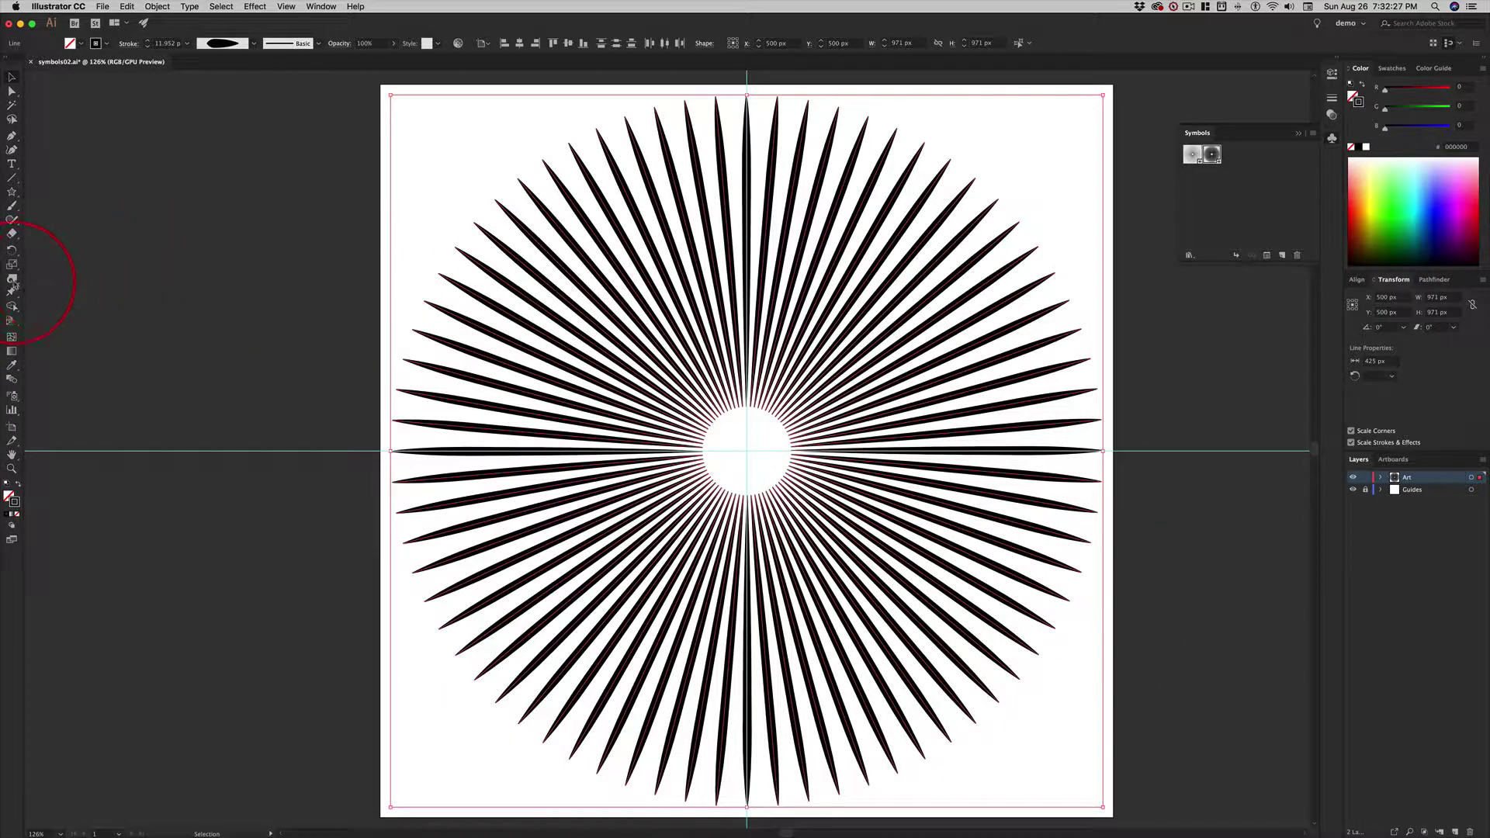
left_click_drag(14, 287, 51, 281)
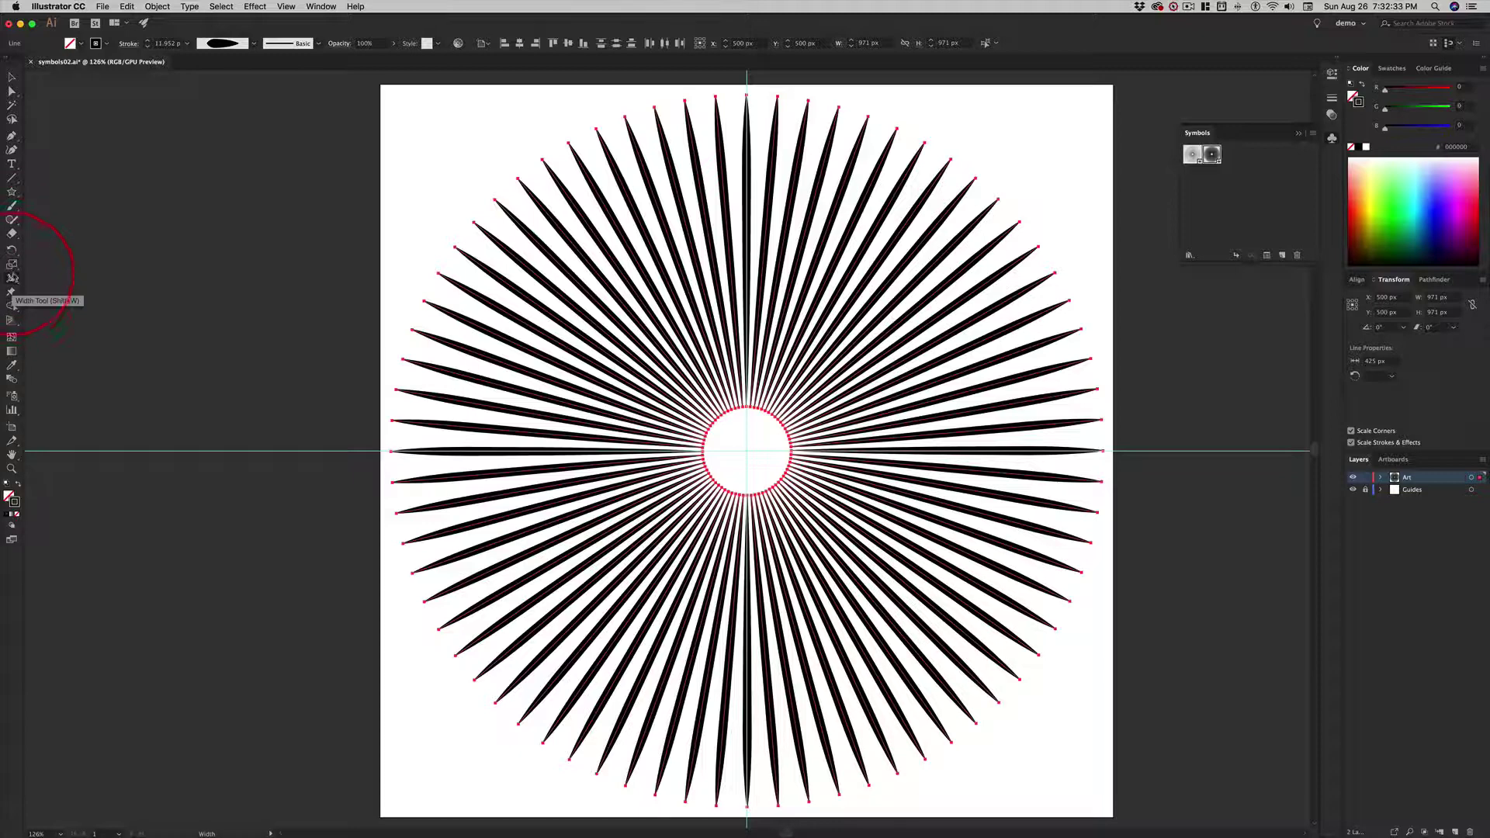
left_click(12, 281)
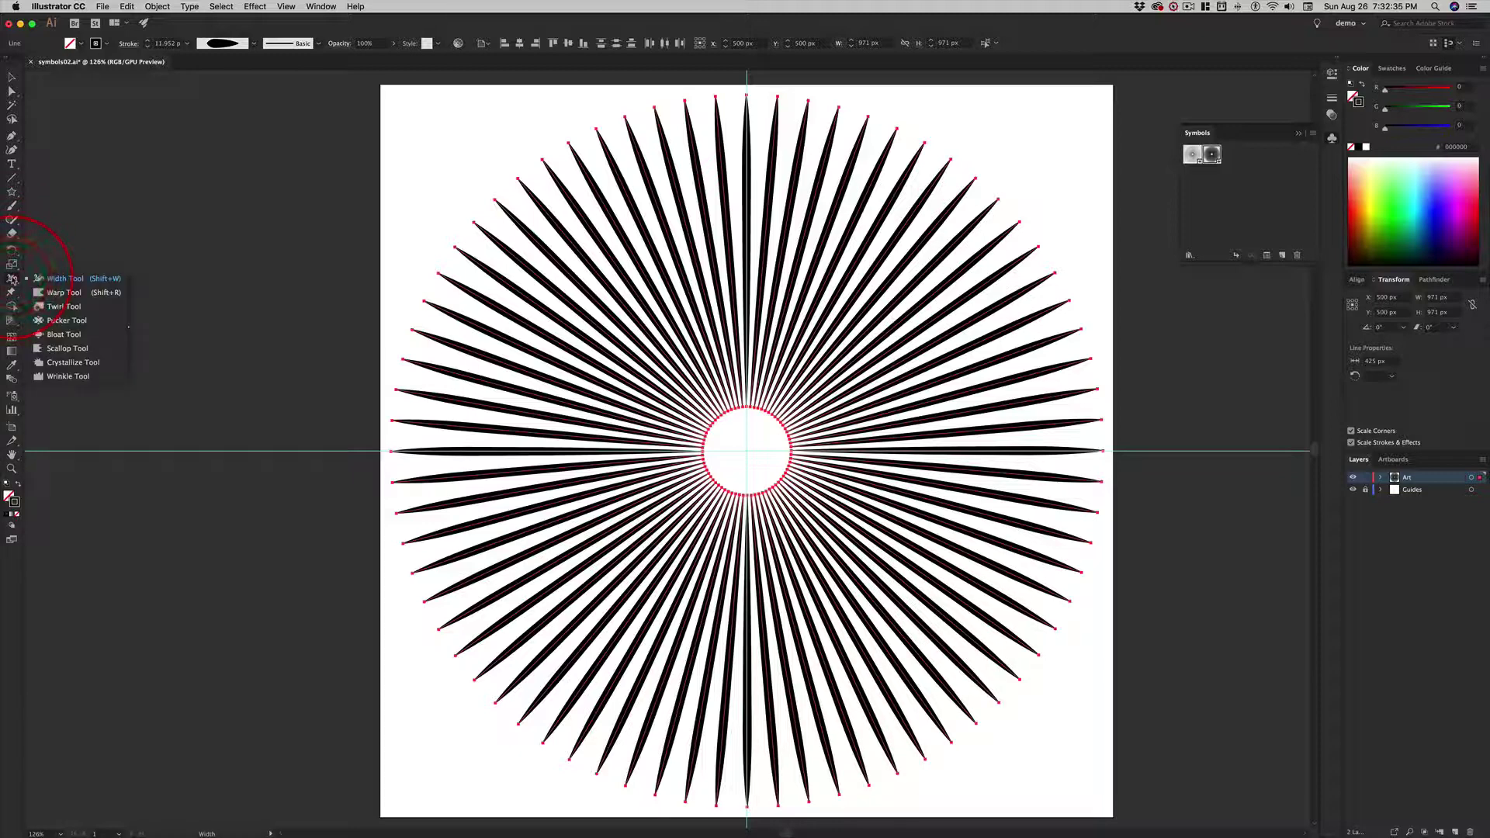
left_click(66, 308)
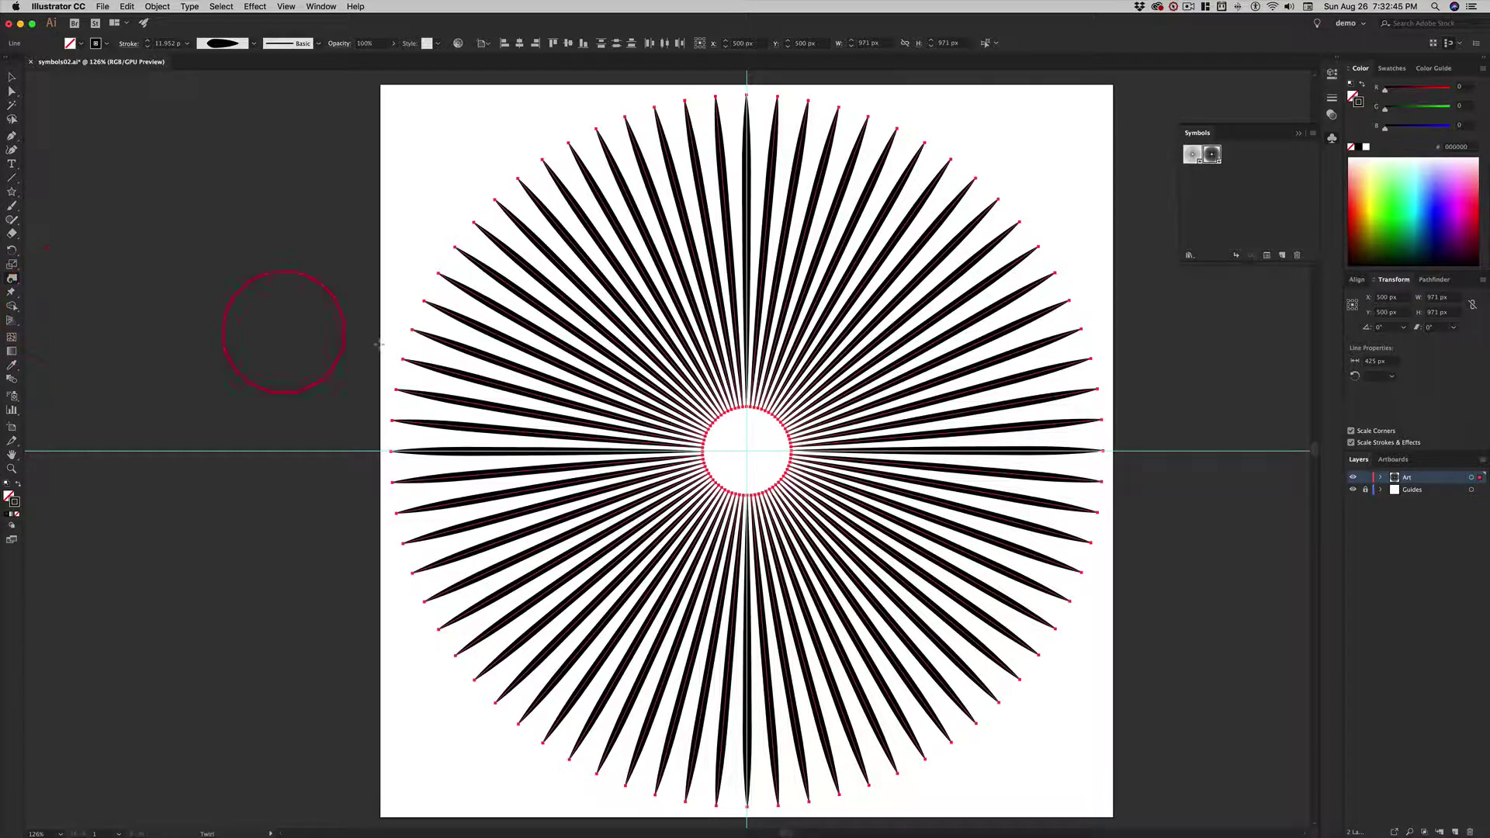
Step: Try twirling the upper-left rays with the default brush size, and undo the distortion
left_click(539, 355)
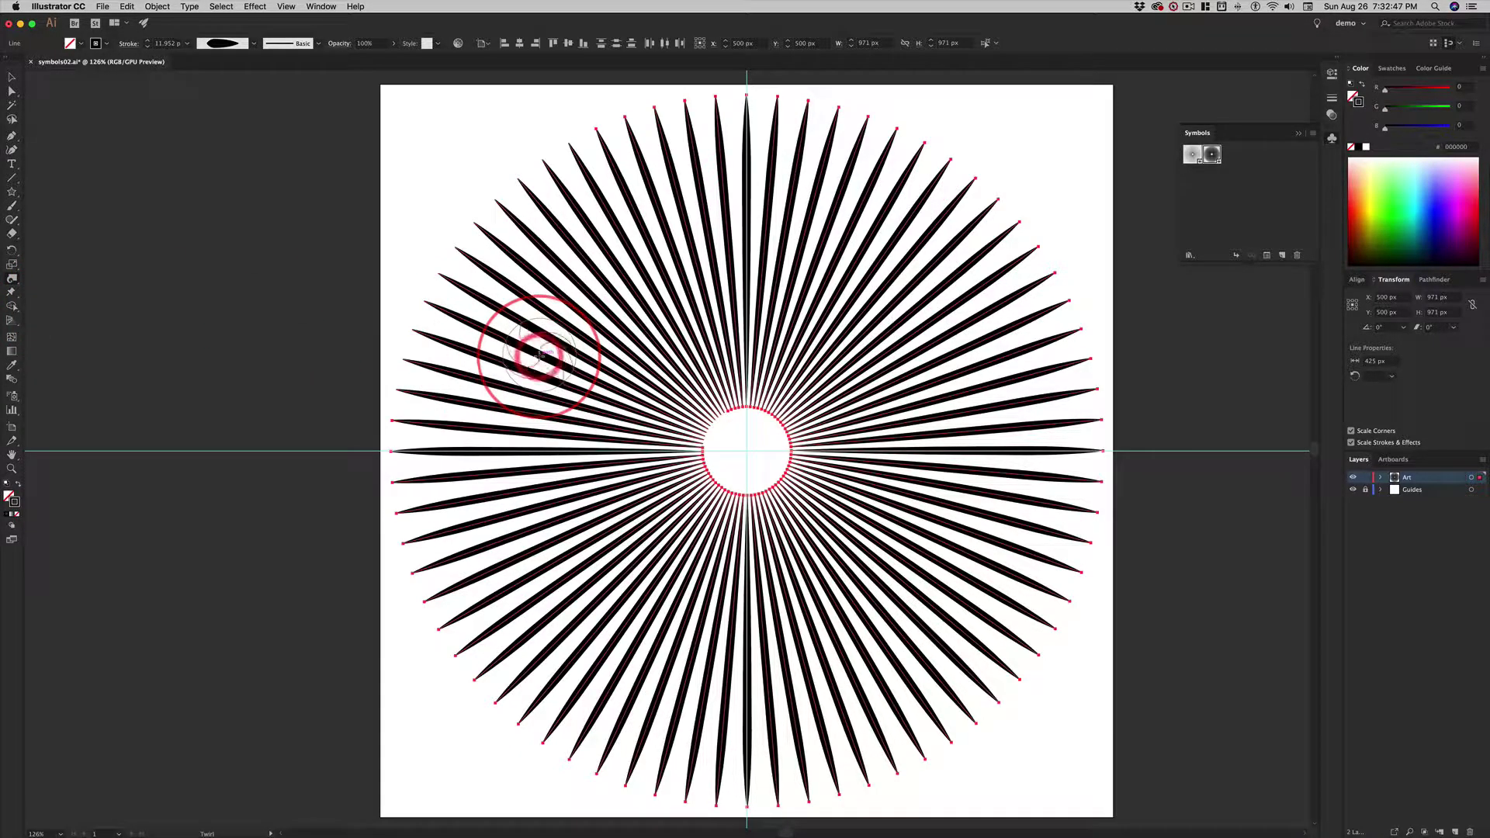
left_click_drag(538, 356, 539, 356)
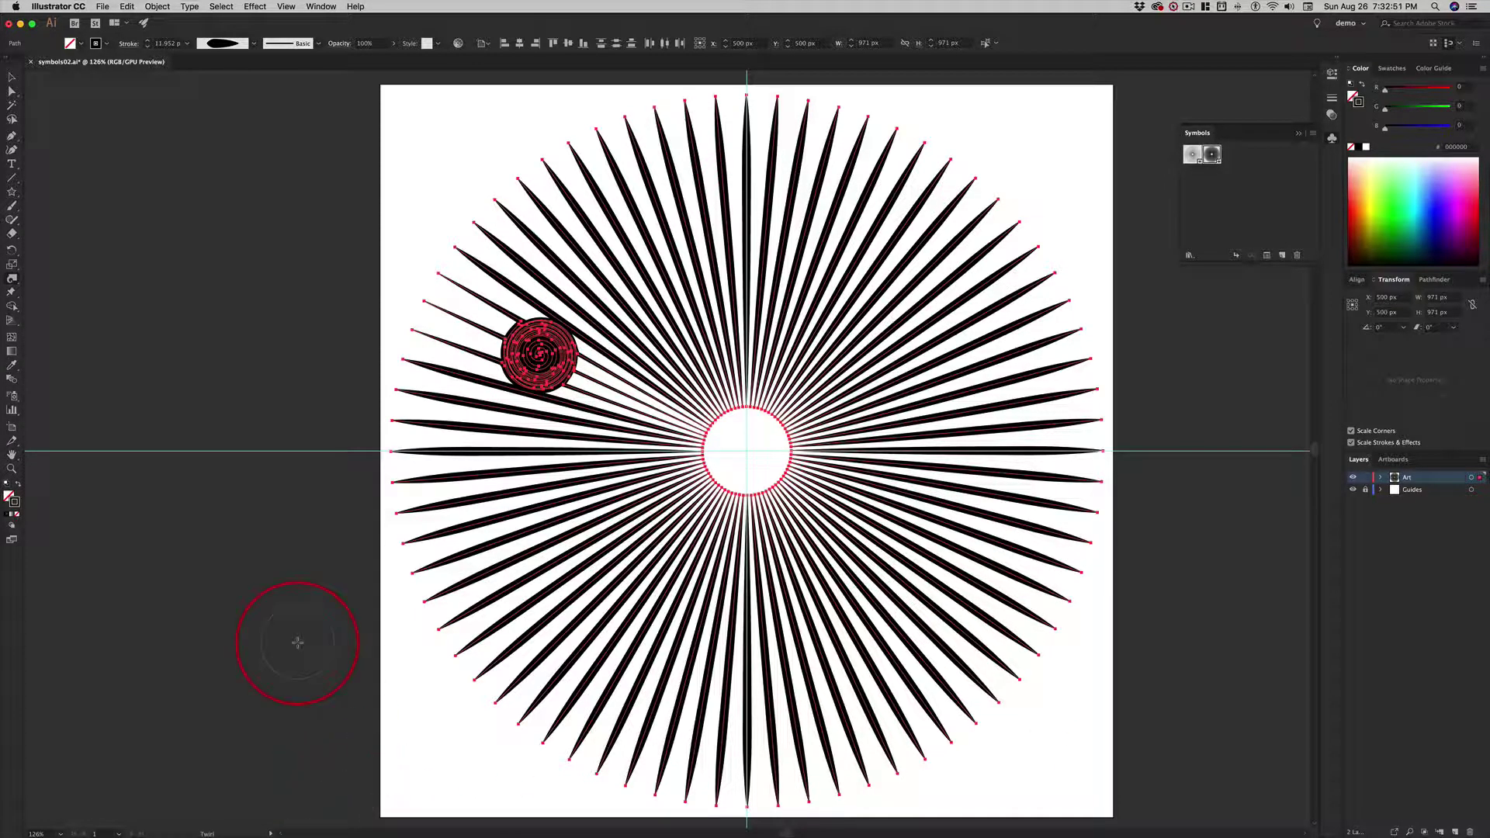
key("super+z")
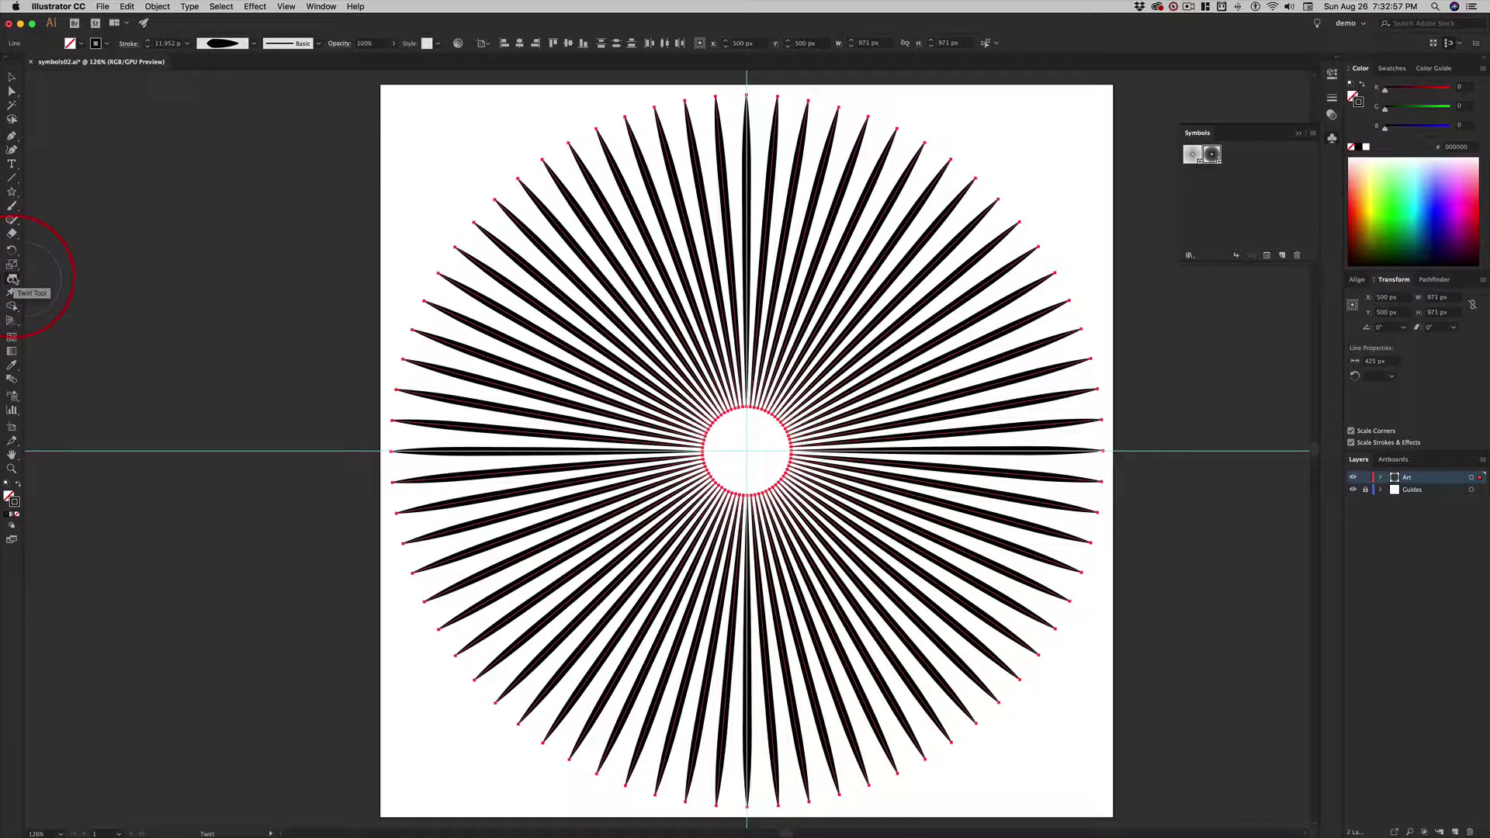
Step: Set the Twirl tool's brush to 1000 px wide and 1000 px high, with a 10° angle and 20% intensity
double_click(13, 279)
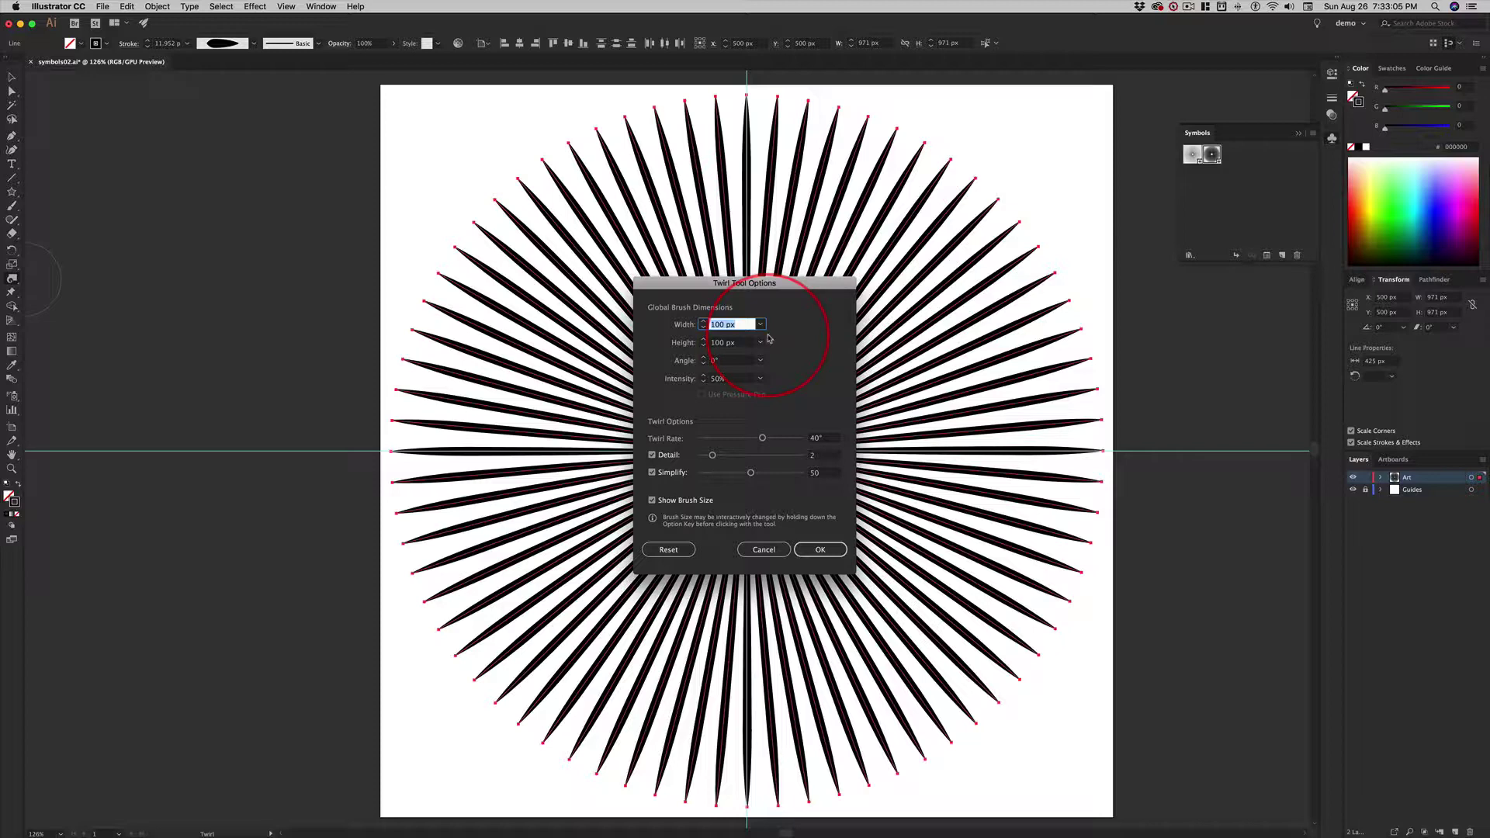
type("1")
key("Tab")
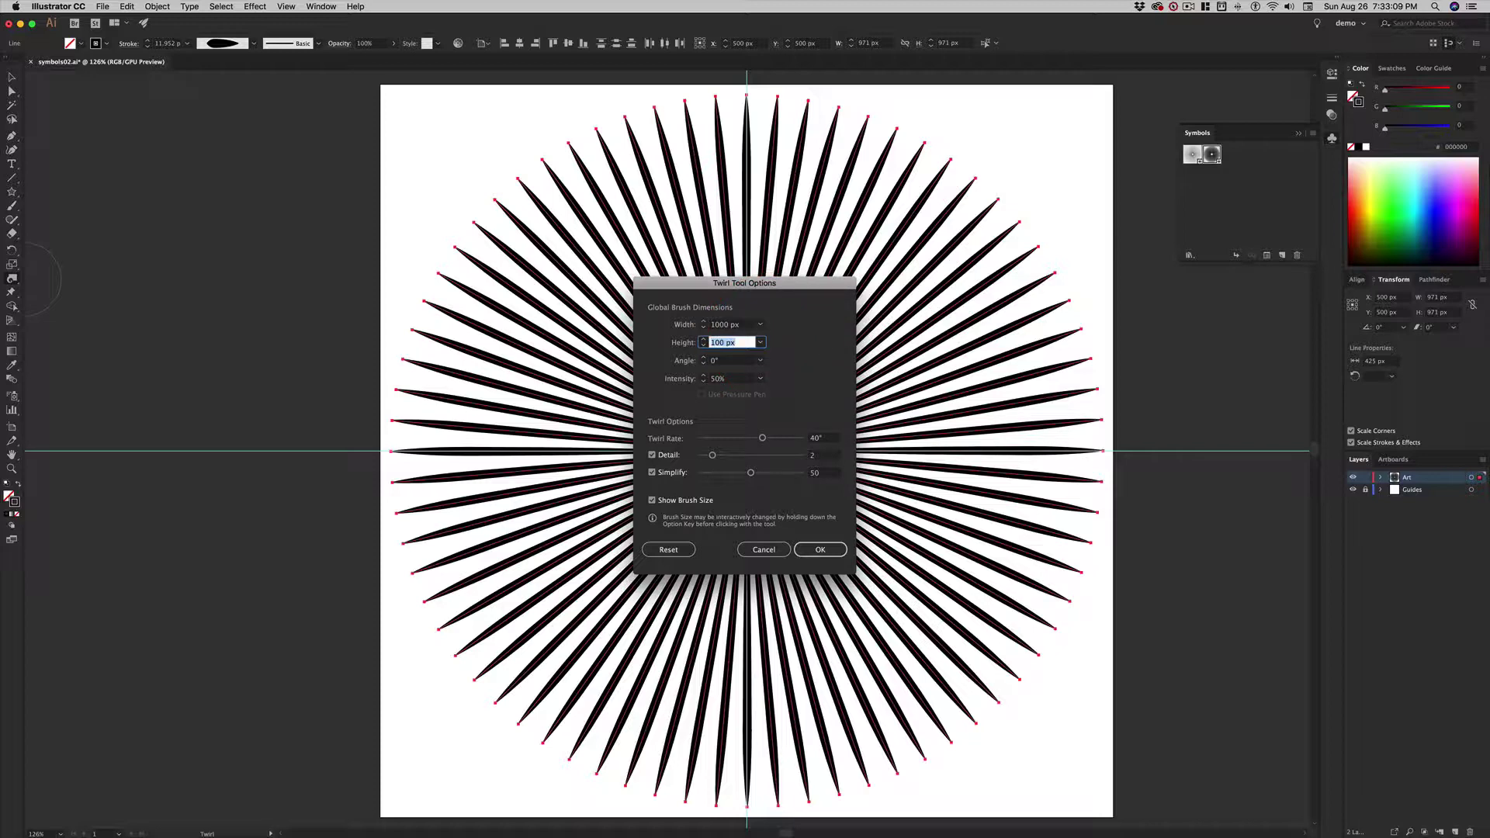
type("1")
key("Tab")
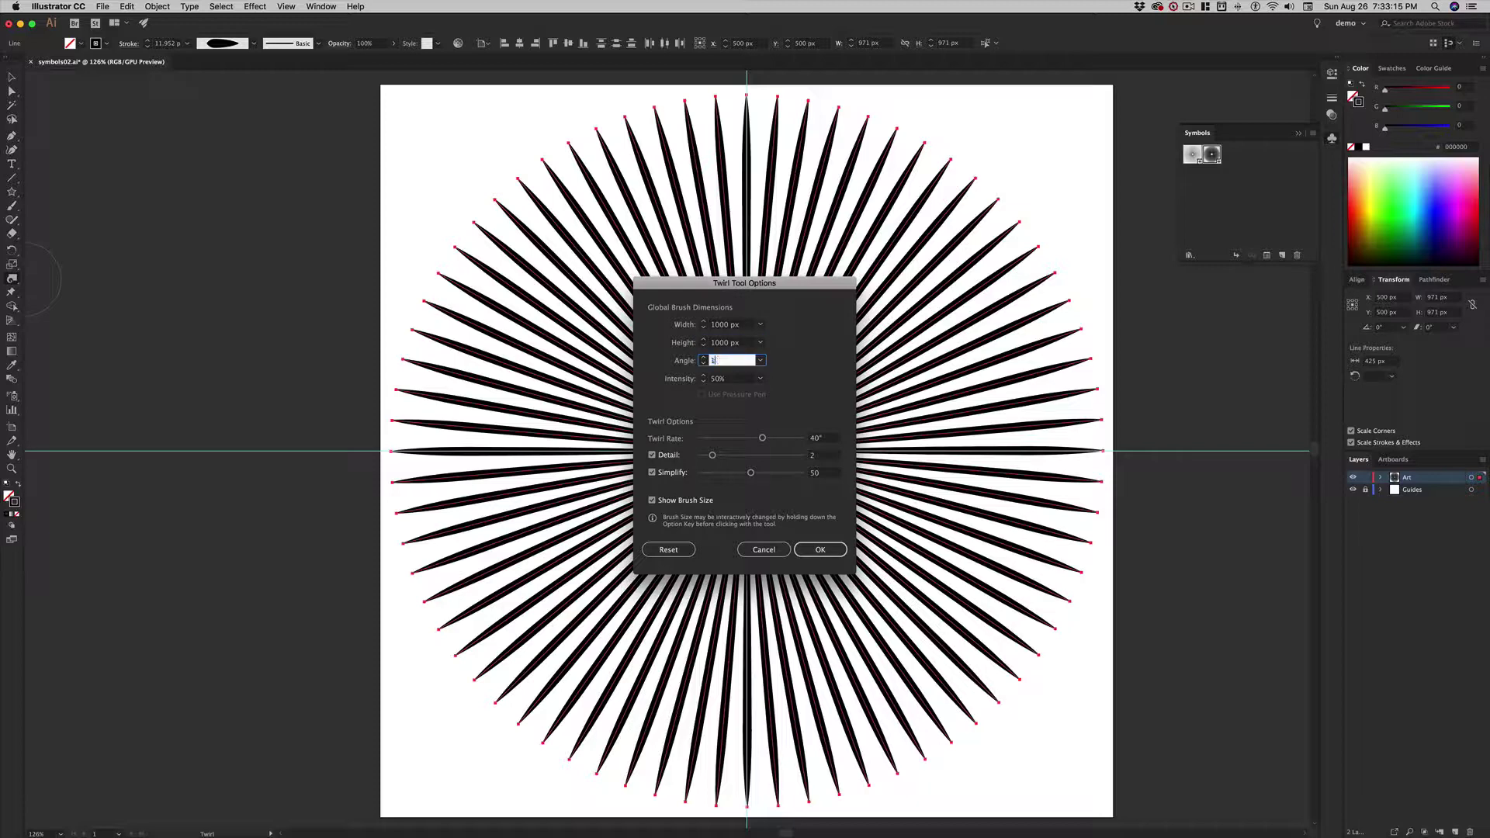
key("Tab")
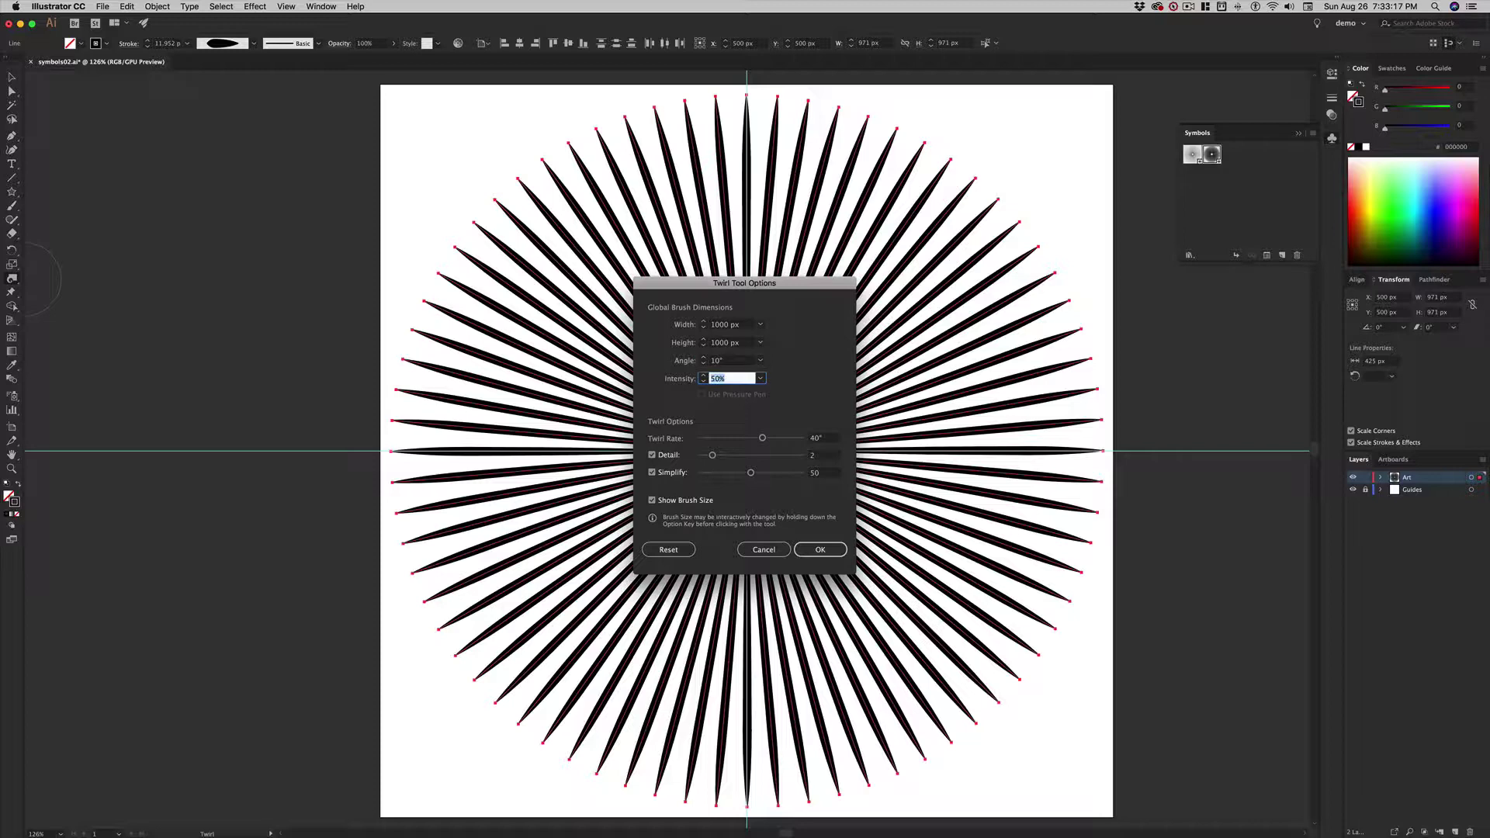
type("20")
key("Tab")
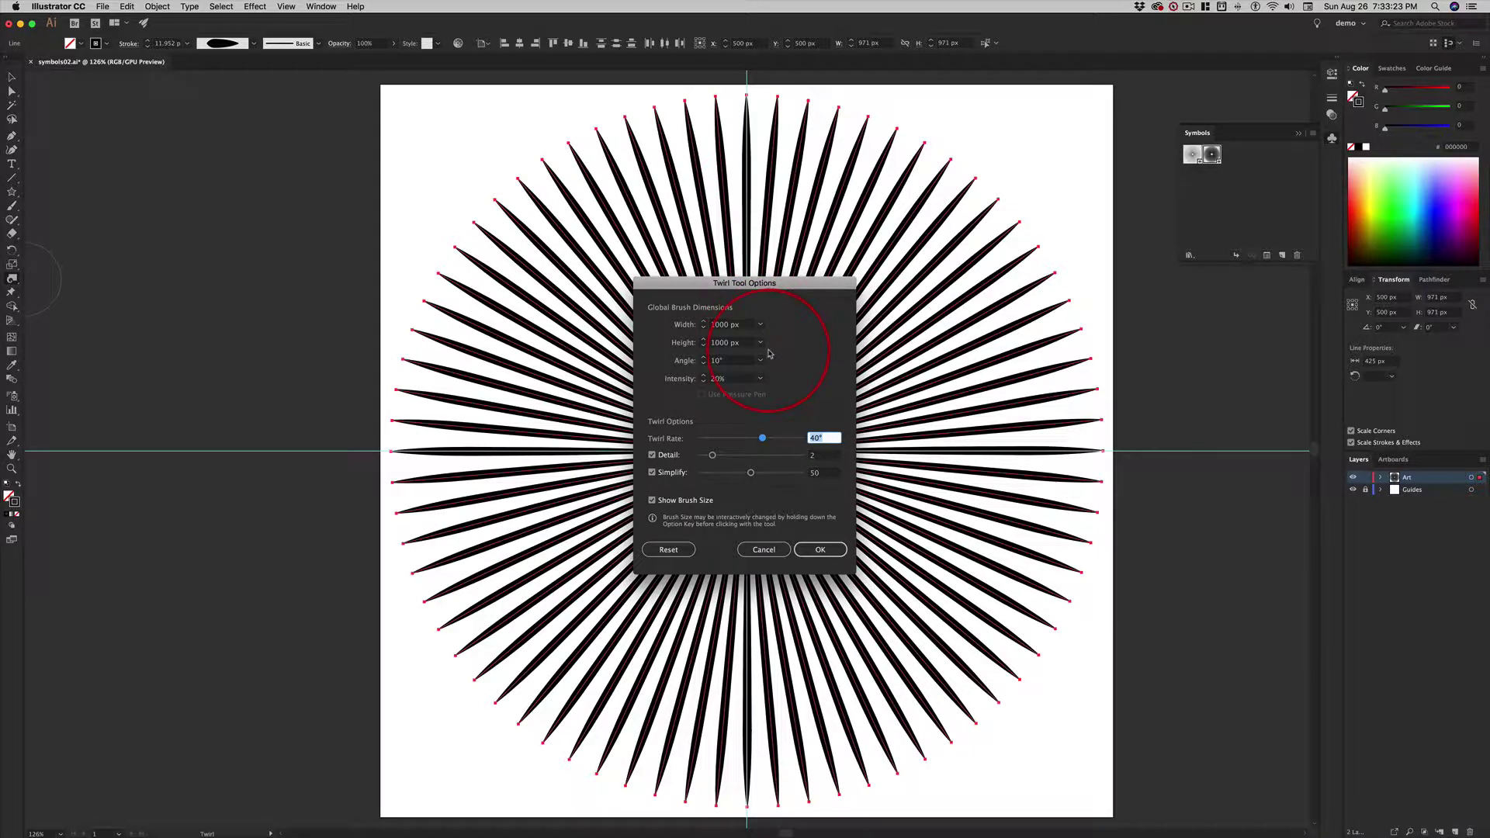
key("Tab")
key("Tab")
key("Tab")
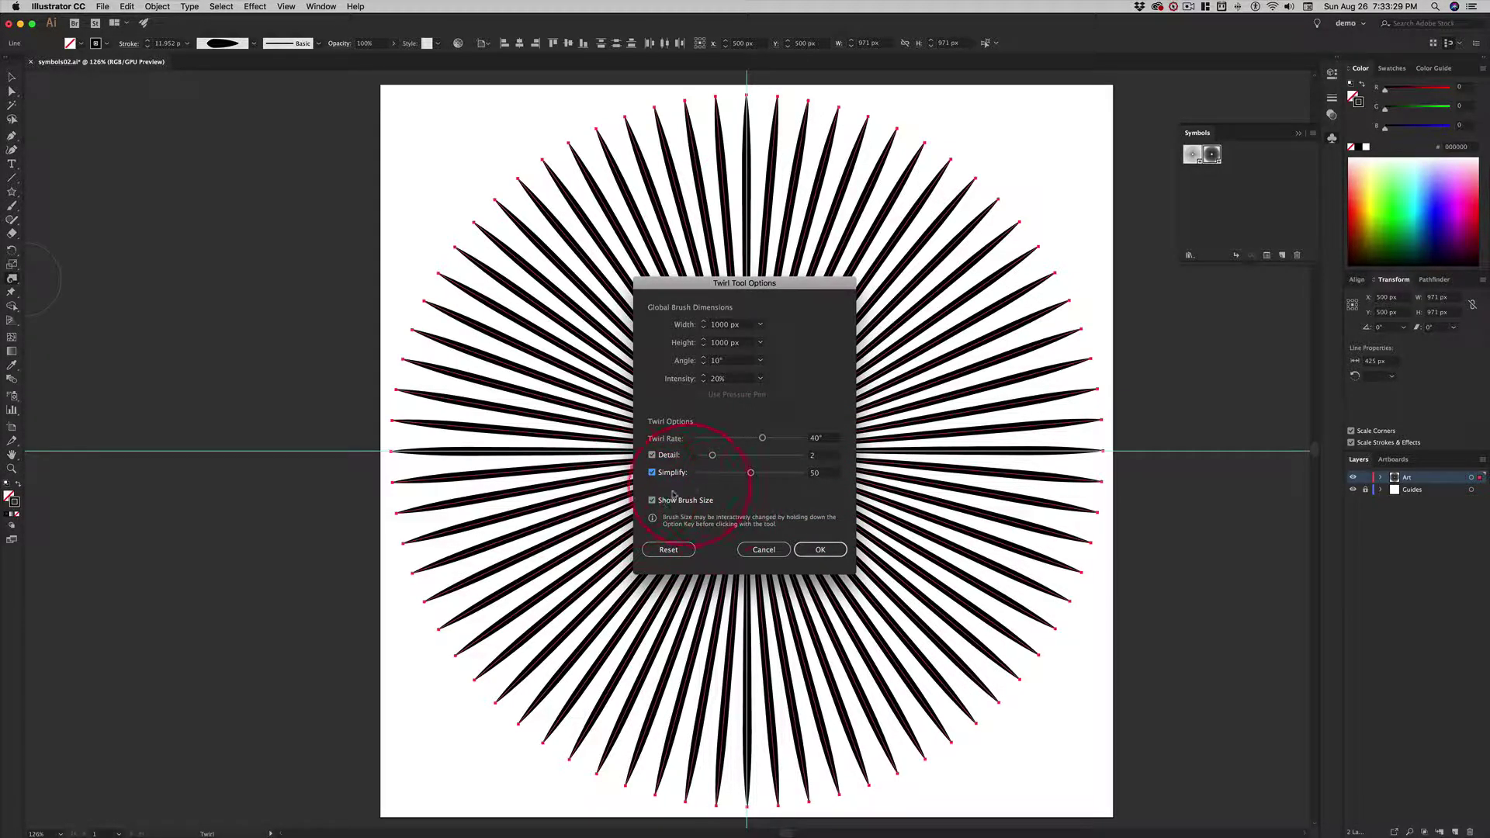
left_click(822, 550)
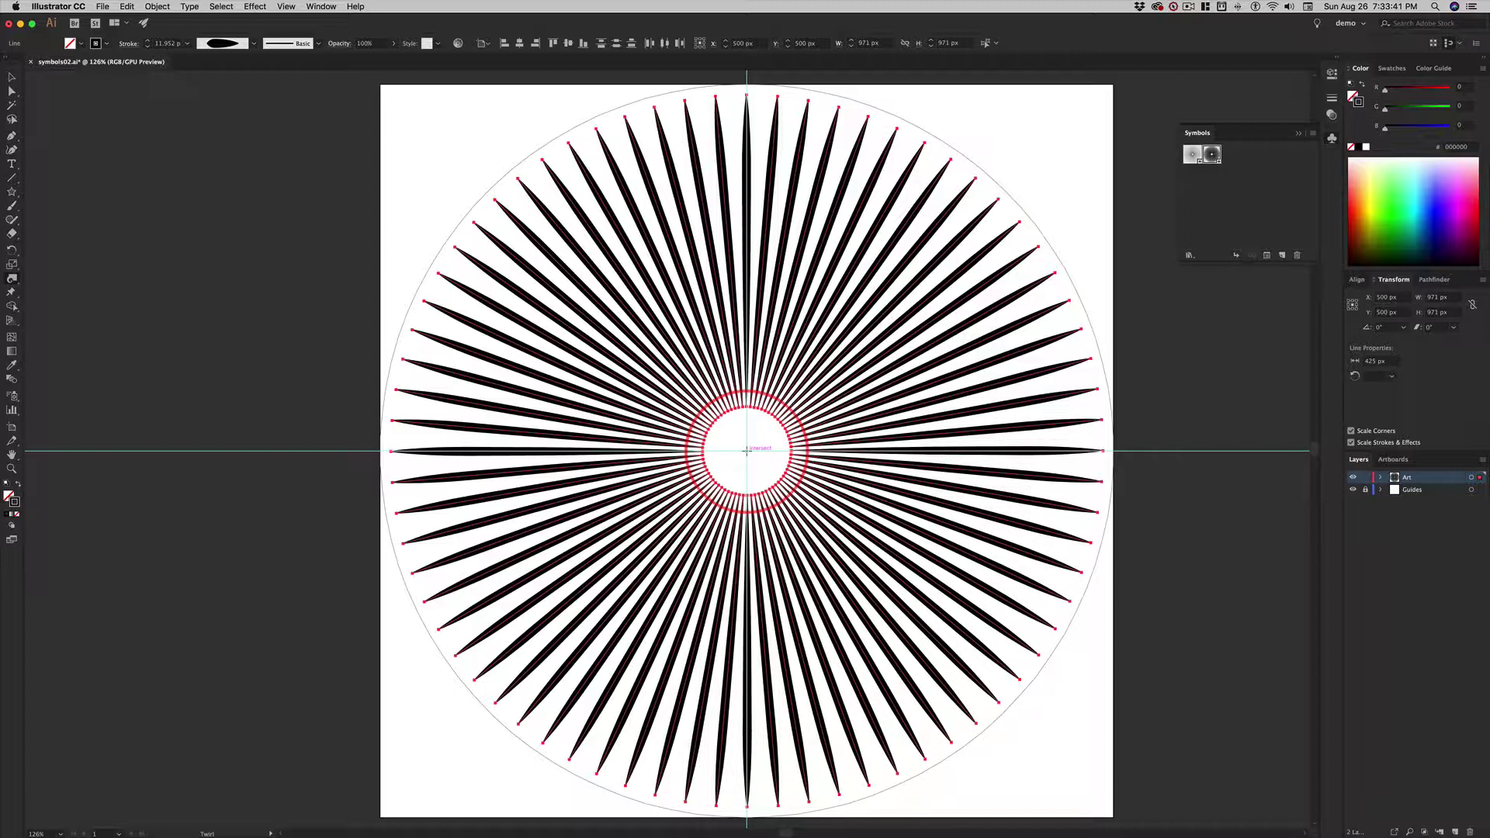
Step: Twirl all the rays around the artboard's centre, comparing with the straight version by undoing and redoing the twist
left_click(746, 450)
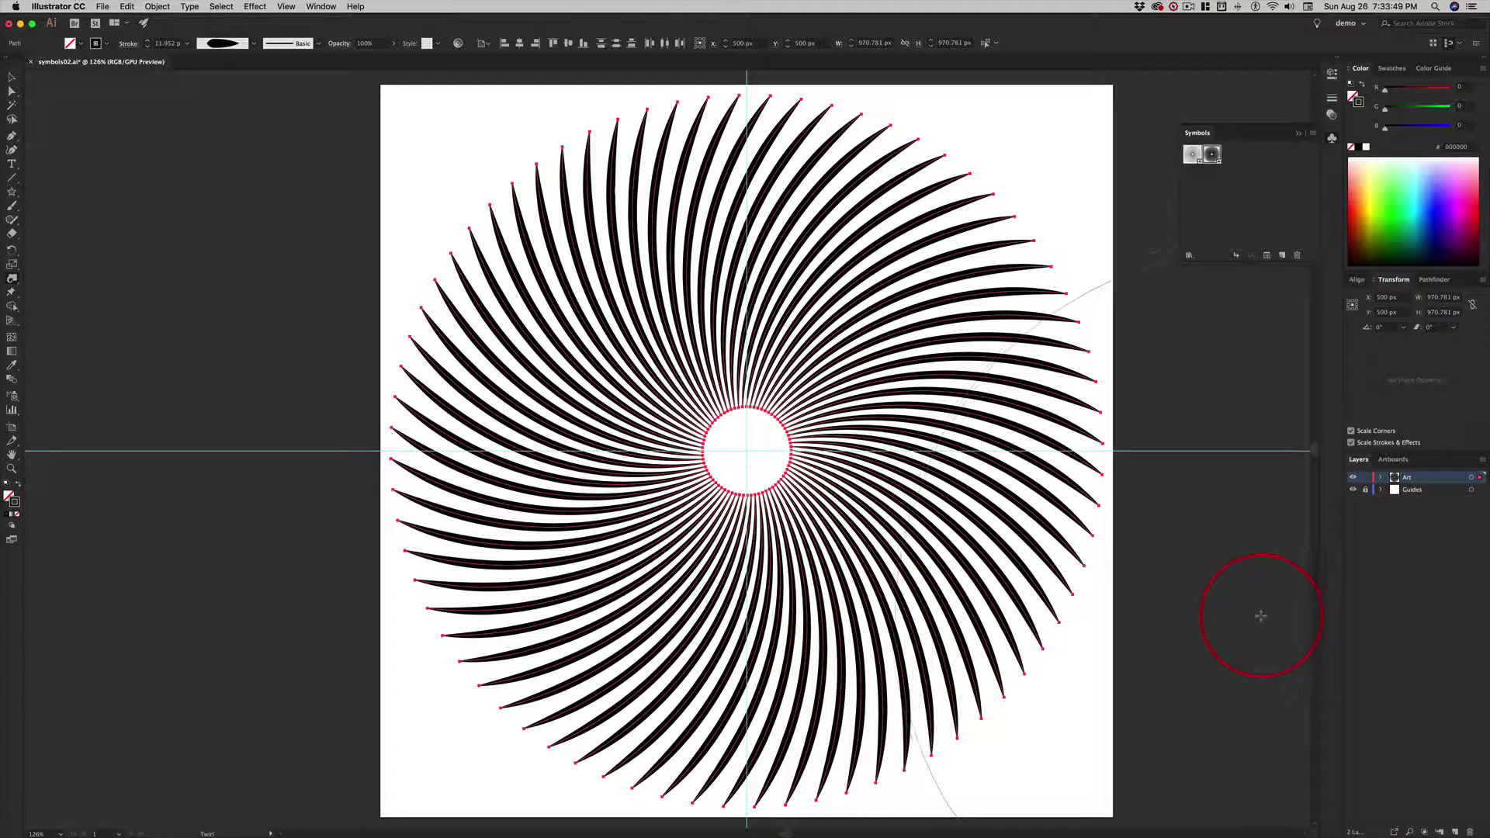
key("super+z")
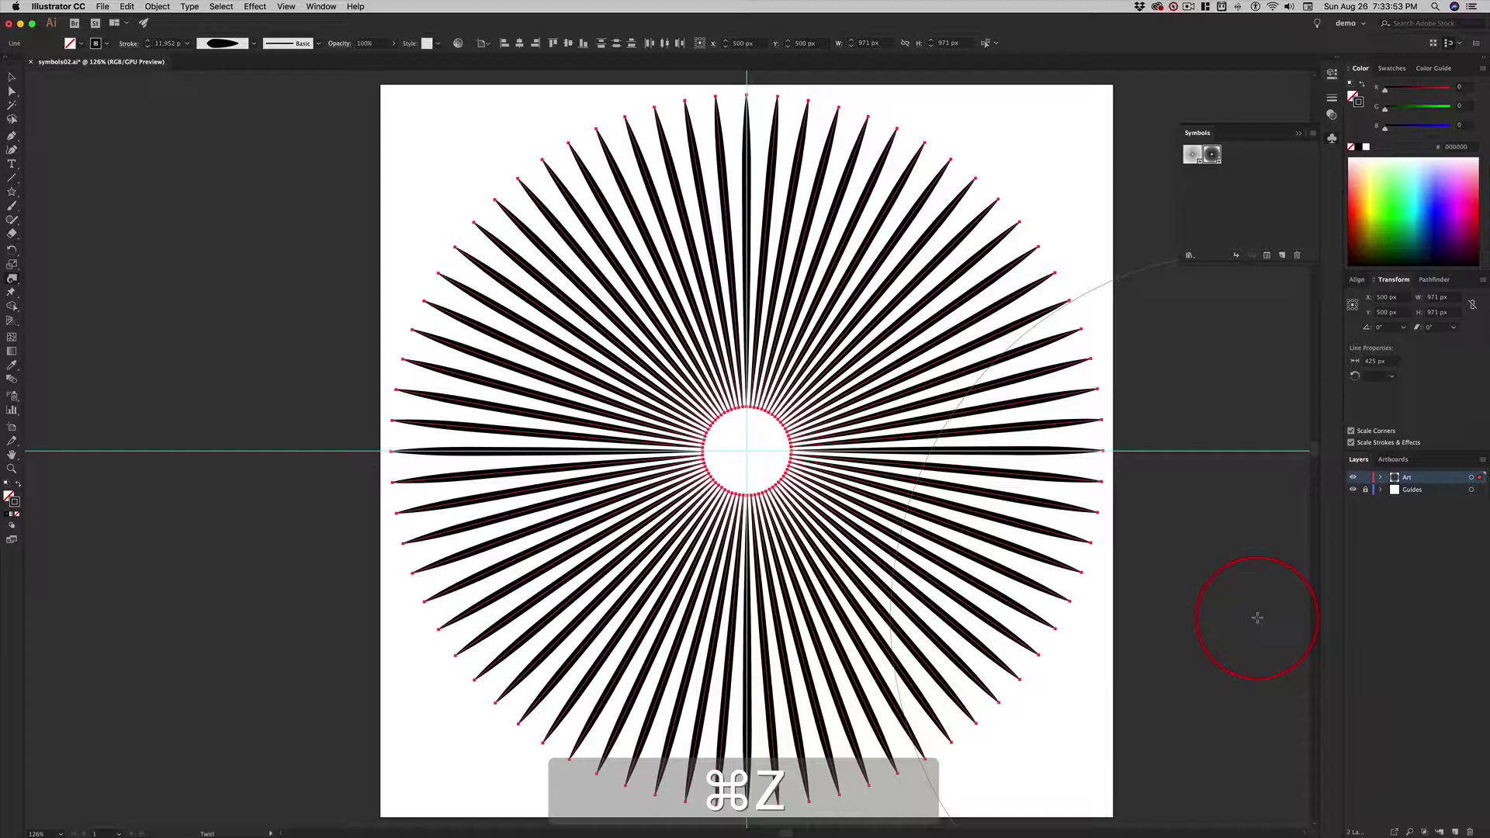
key("shift+super+z")
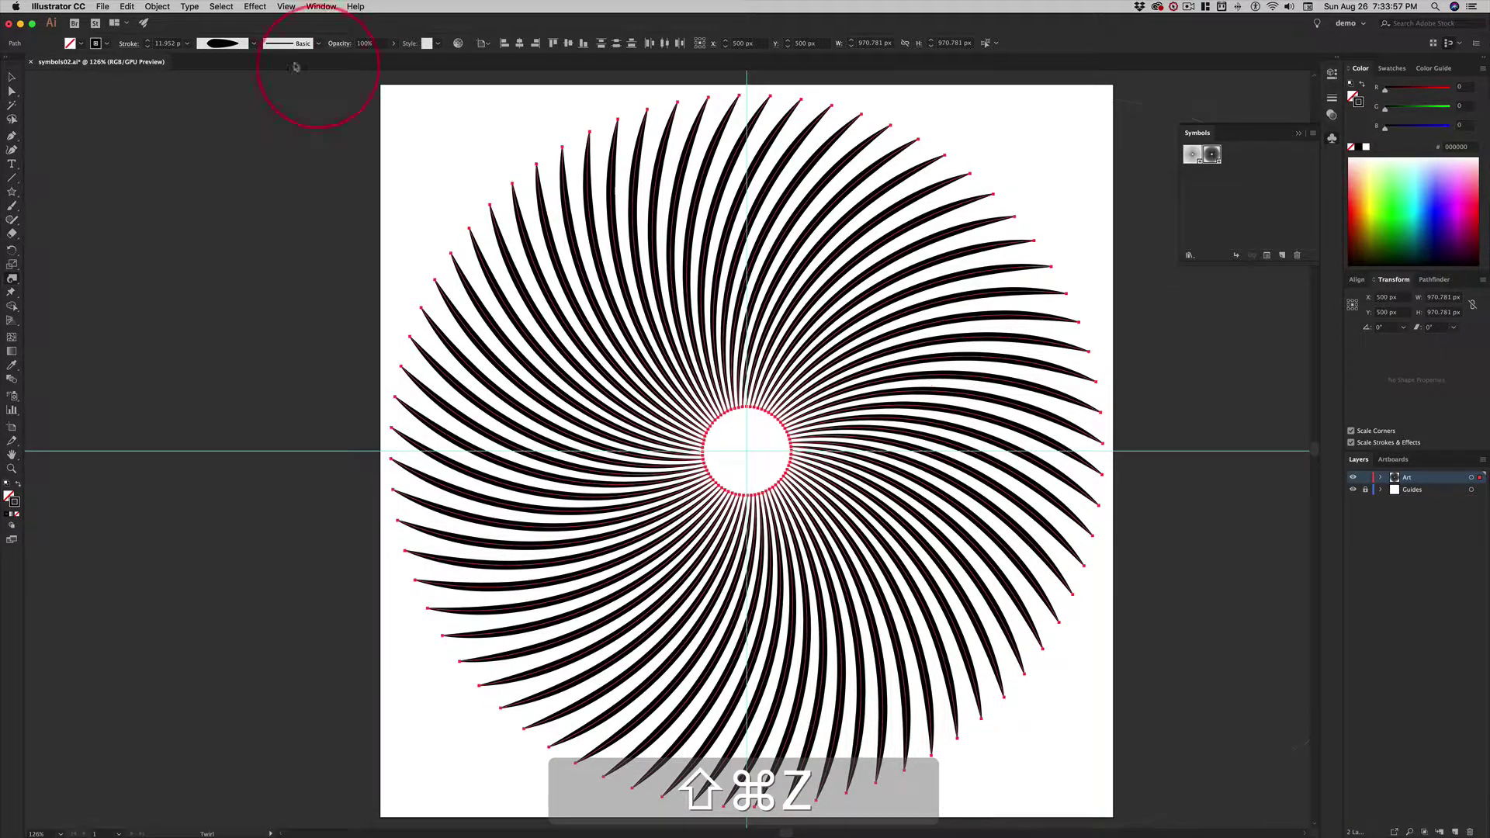
Step: Save the twirled starburst as a new dynamic symbol named starburst02b
left_click(12, 78)
left_click(471, 207)
left_click_drag(772, 252, 1256, 181)
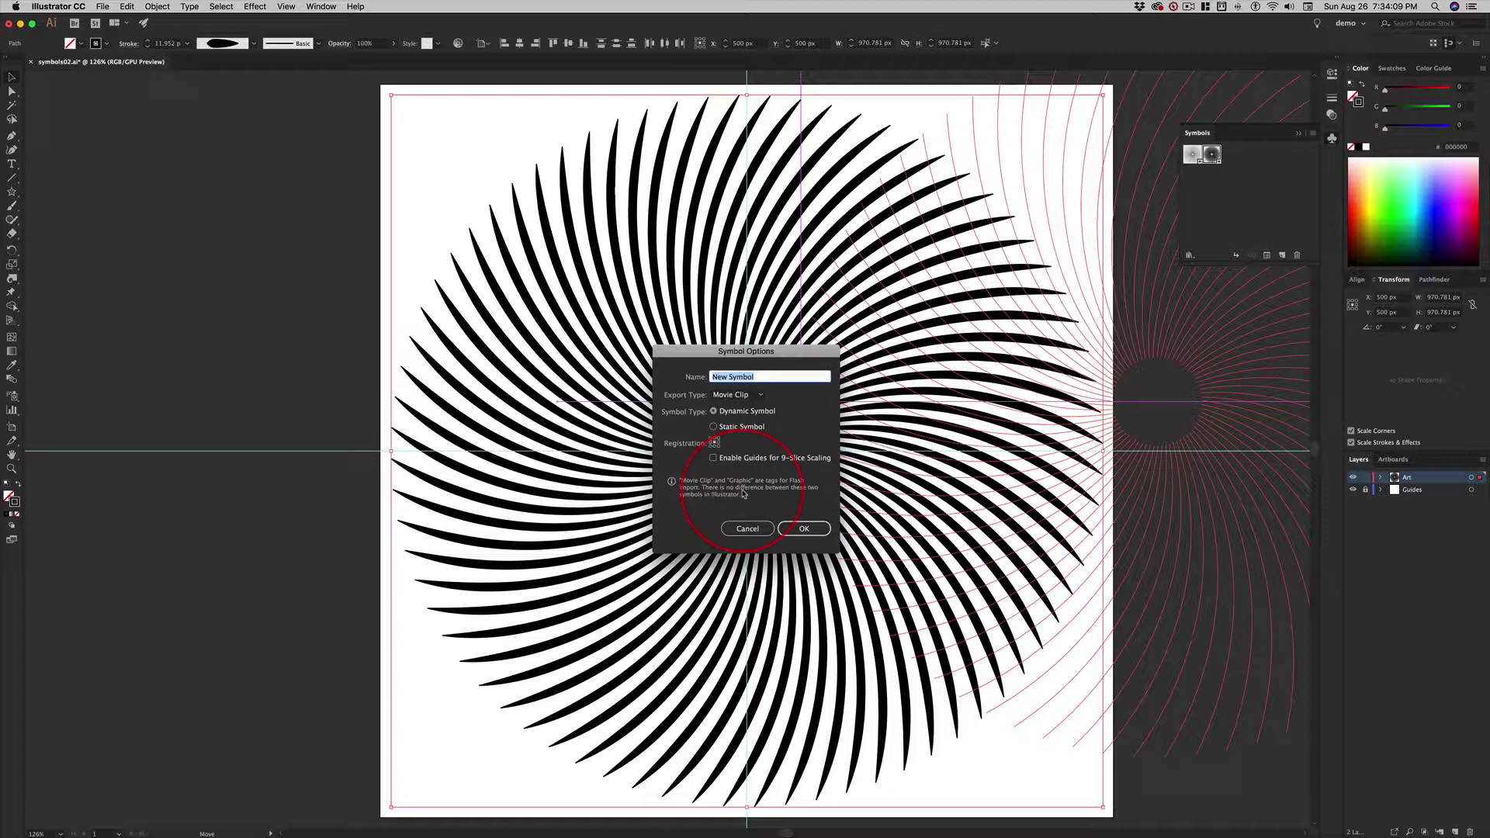
type("starburst02b")
key("Return")
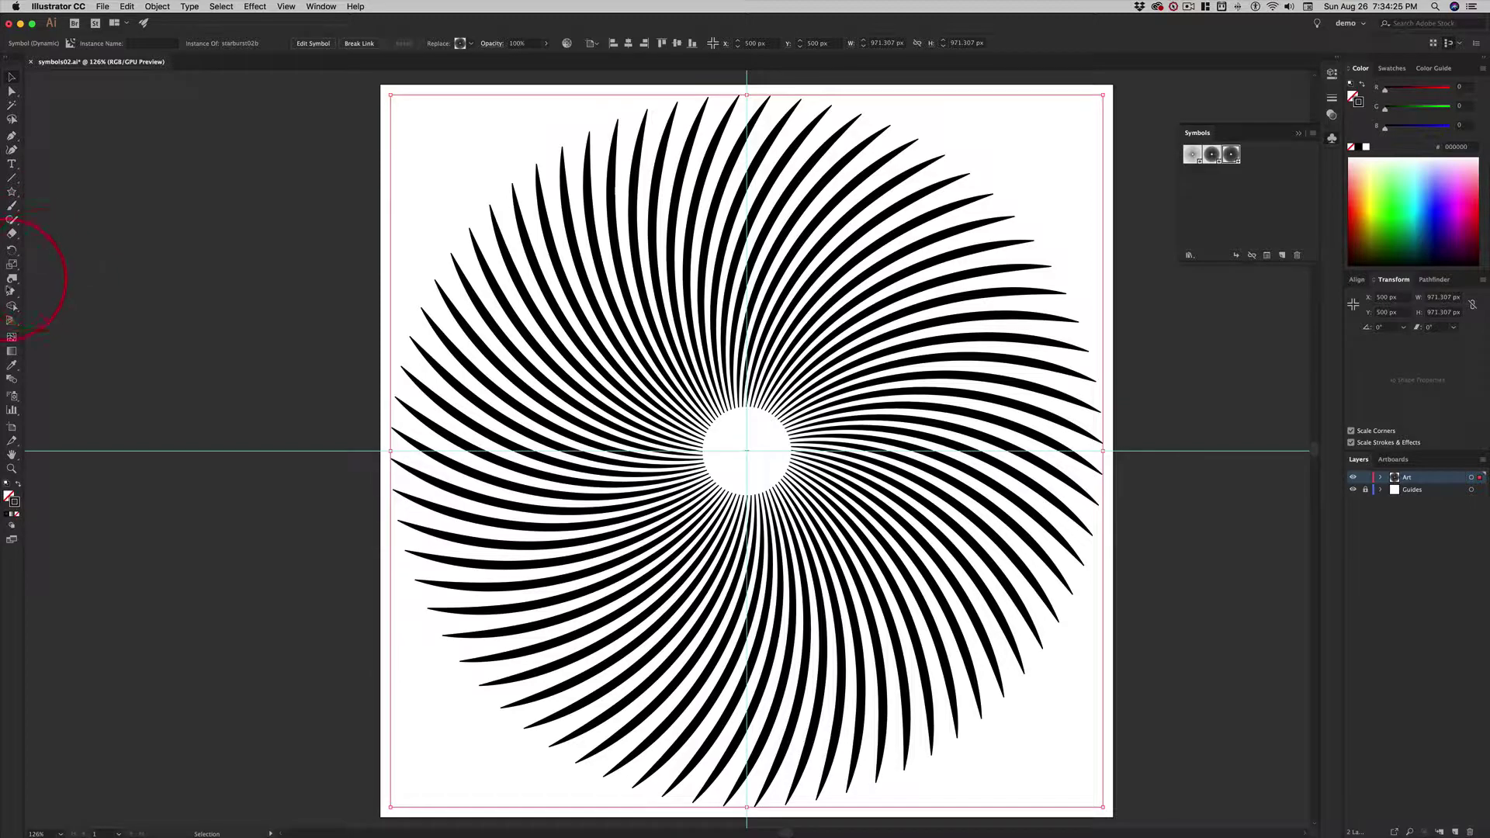
Step: Break the link of the twirled starburst02b instance and ungroup it into separate curved rays
left_click(12, 279)
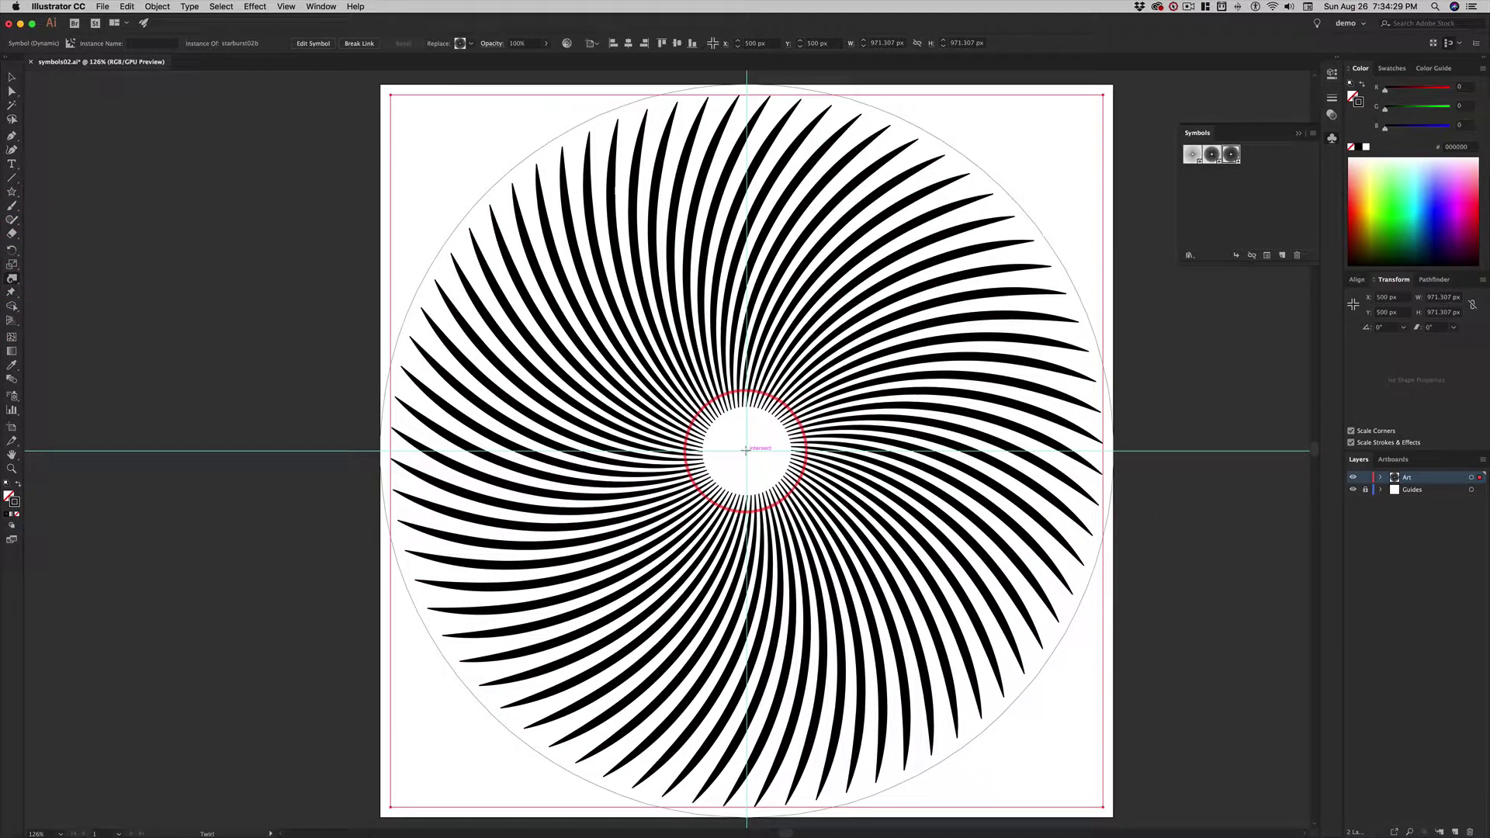
left_click(357, 45)
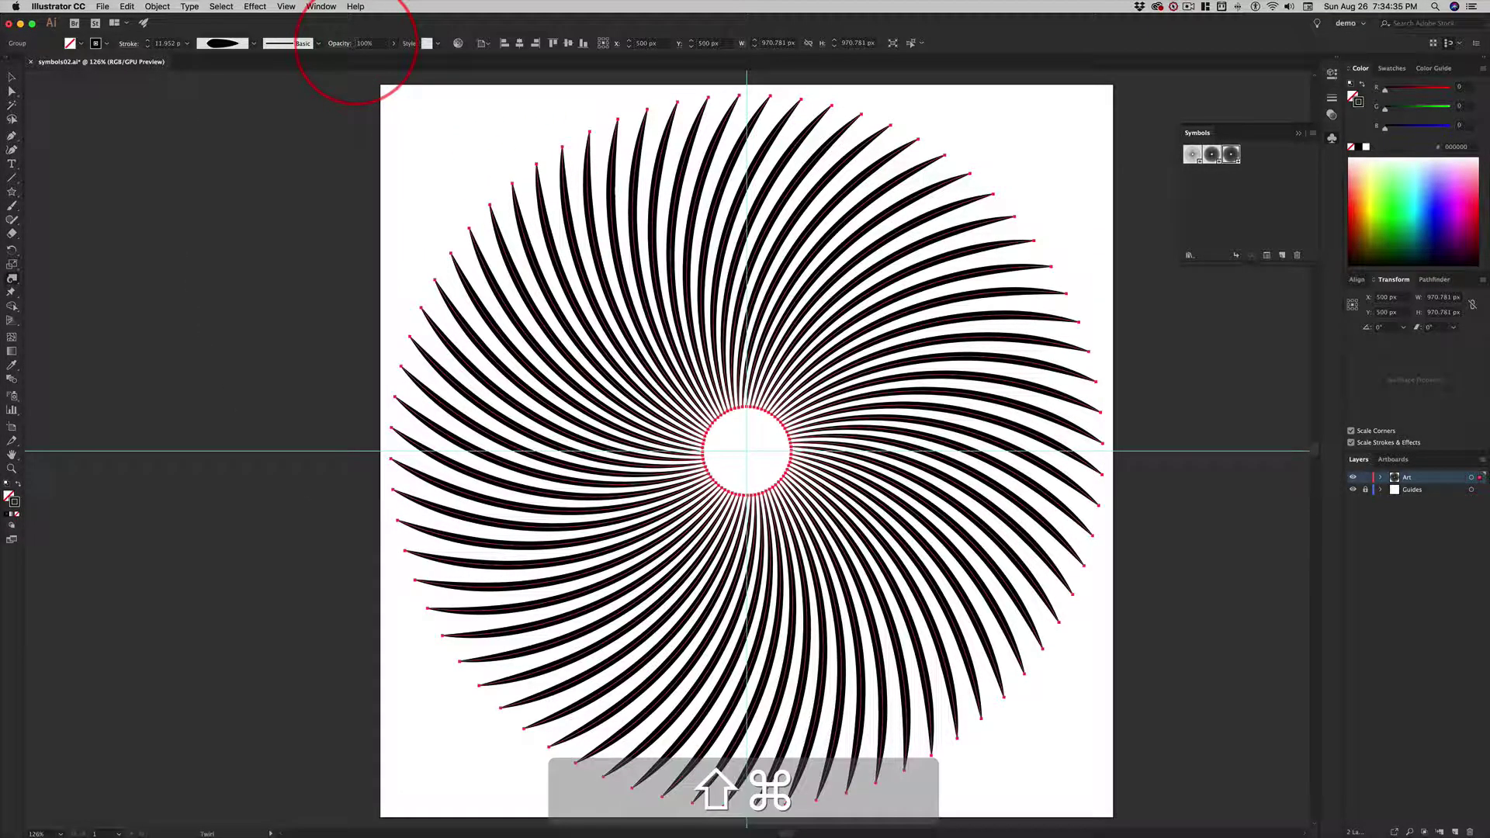
key("shift+super+g")
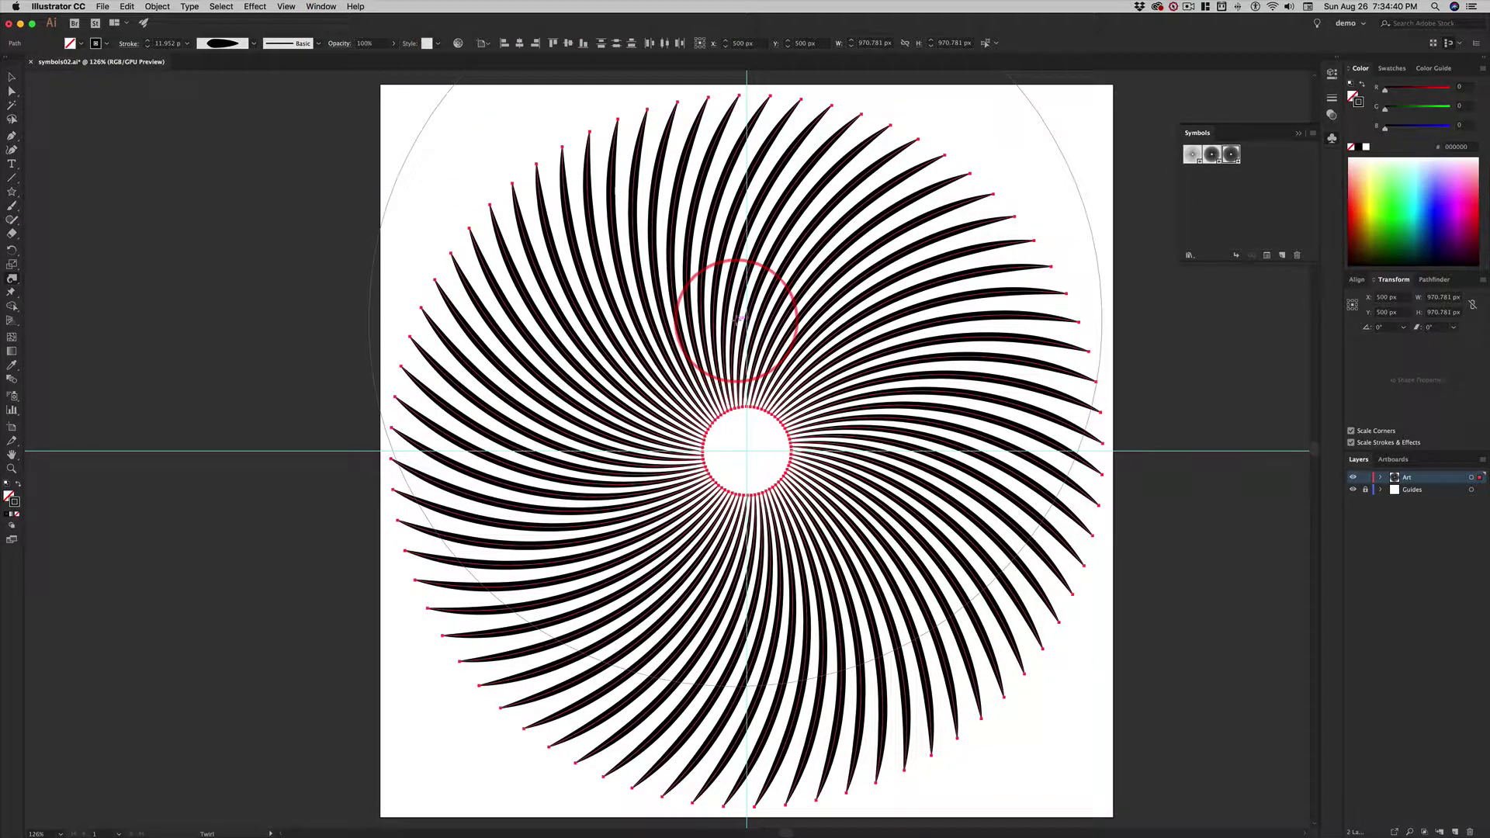
left_click(11, 77)
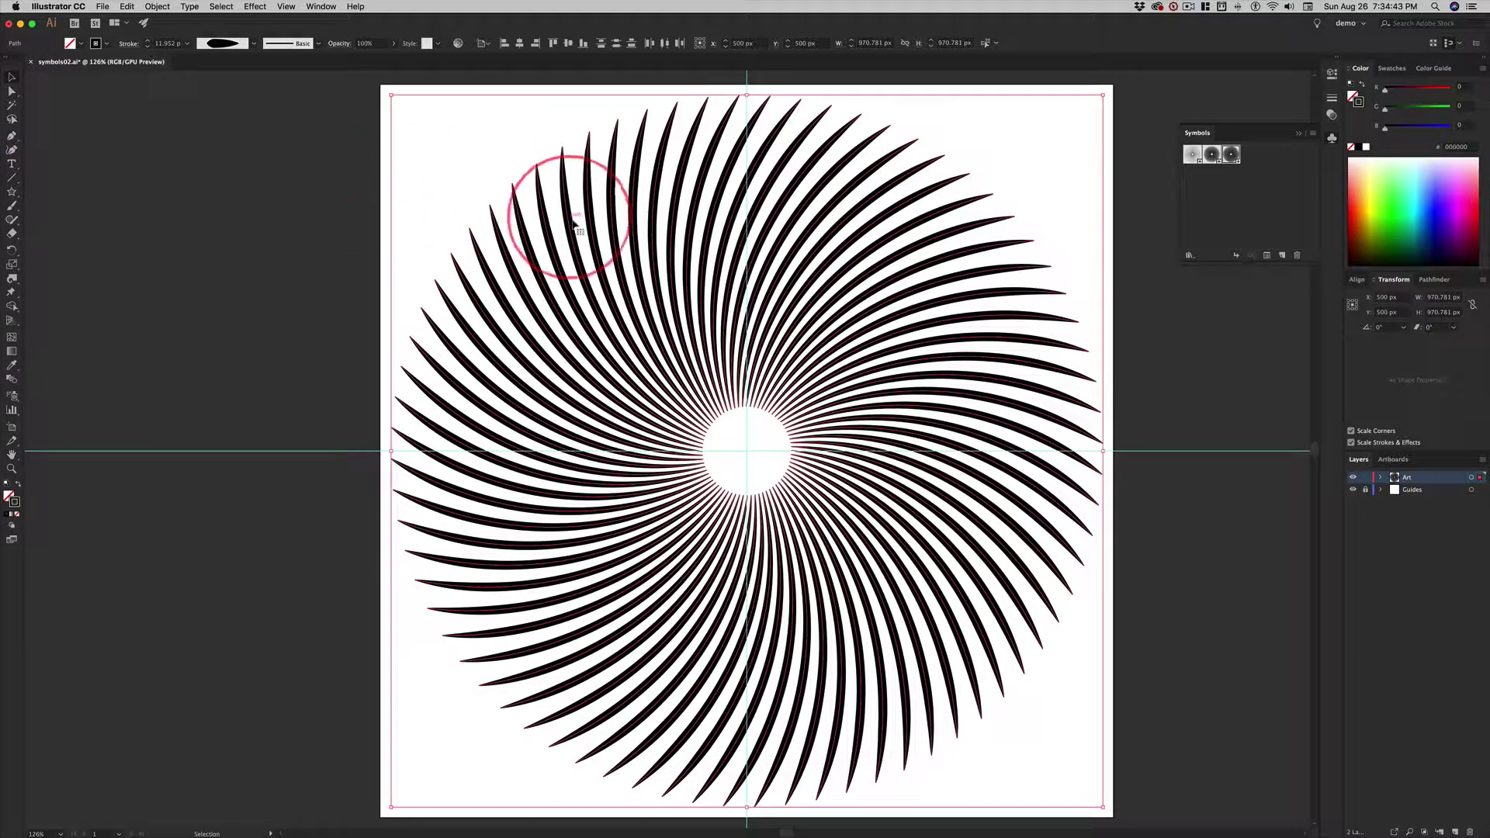
left_click(299, 159)
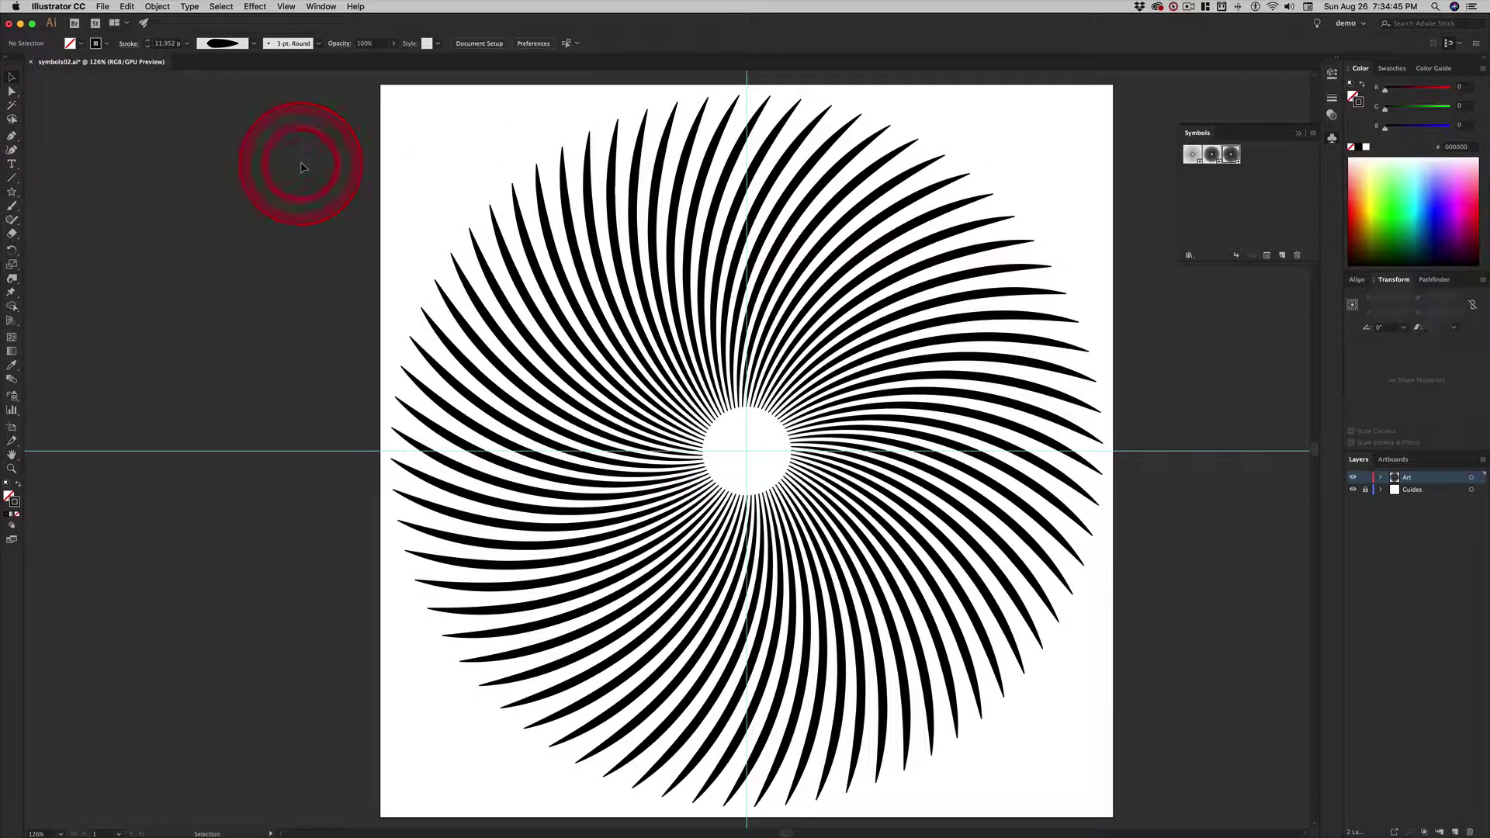
left_click(547, 249)
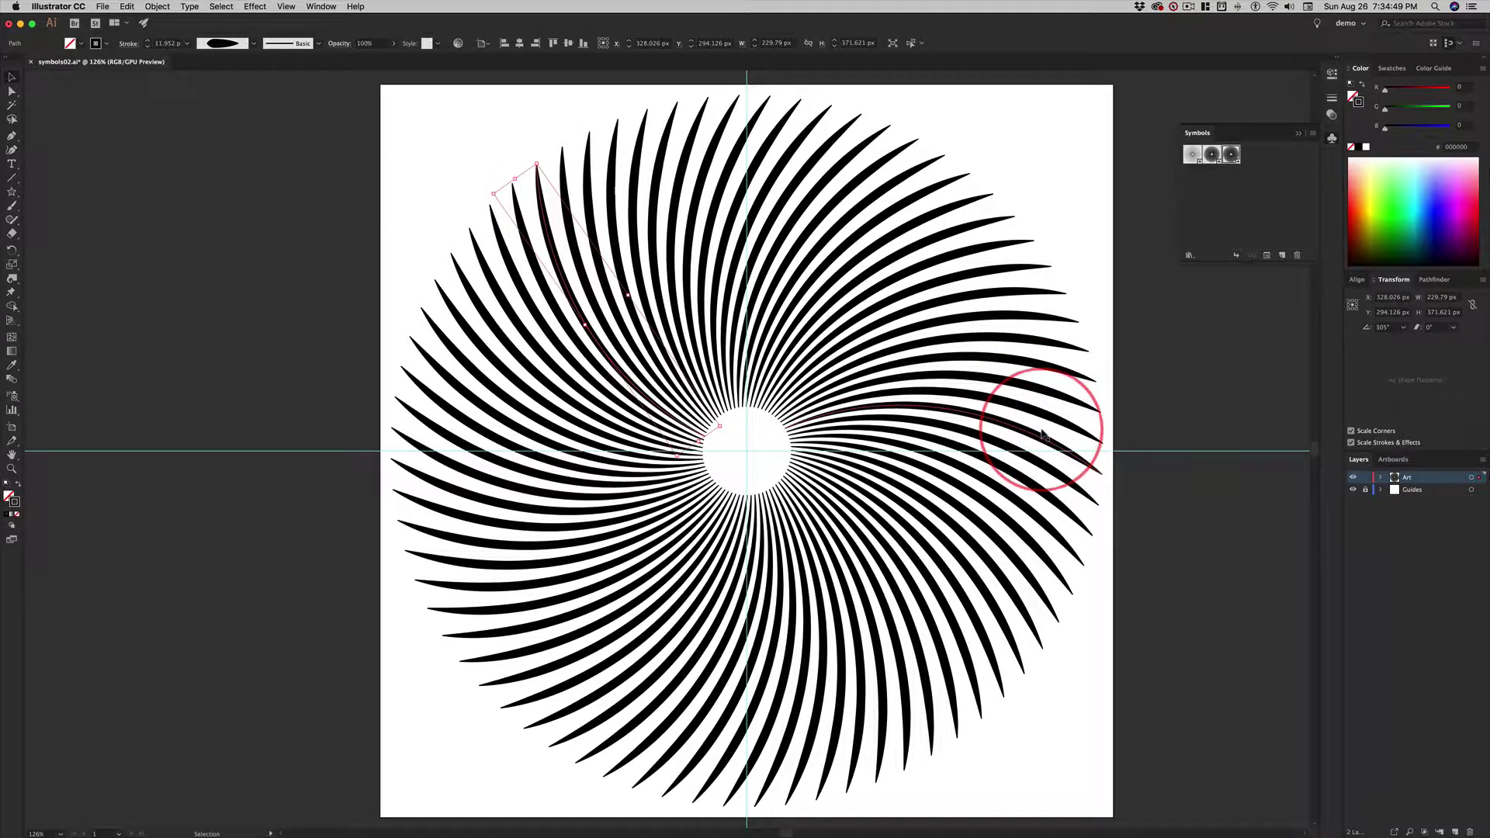
Step: Select all the curved rays and twirl them further around the artboard's centre
key("super+a")
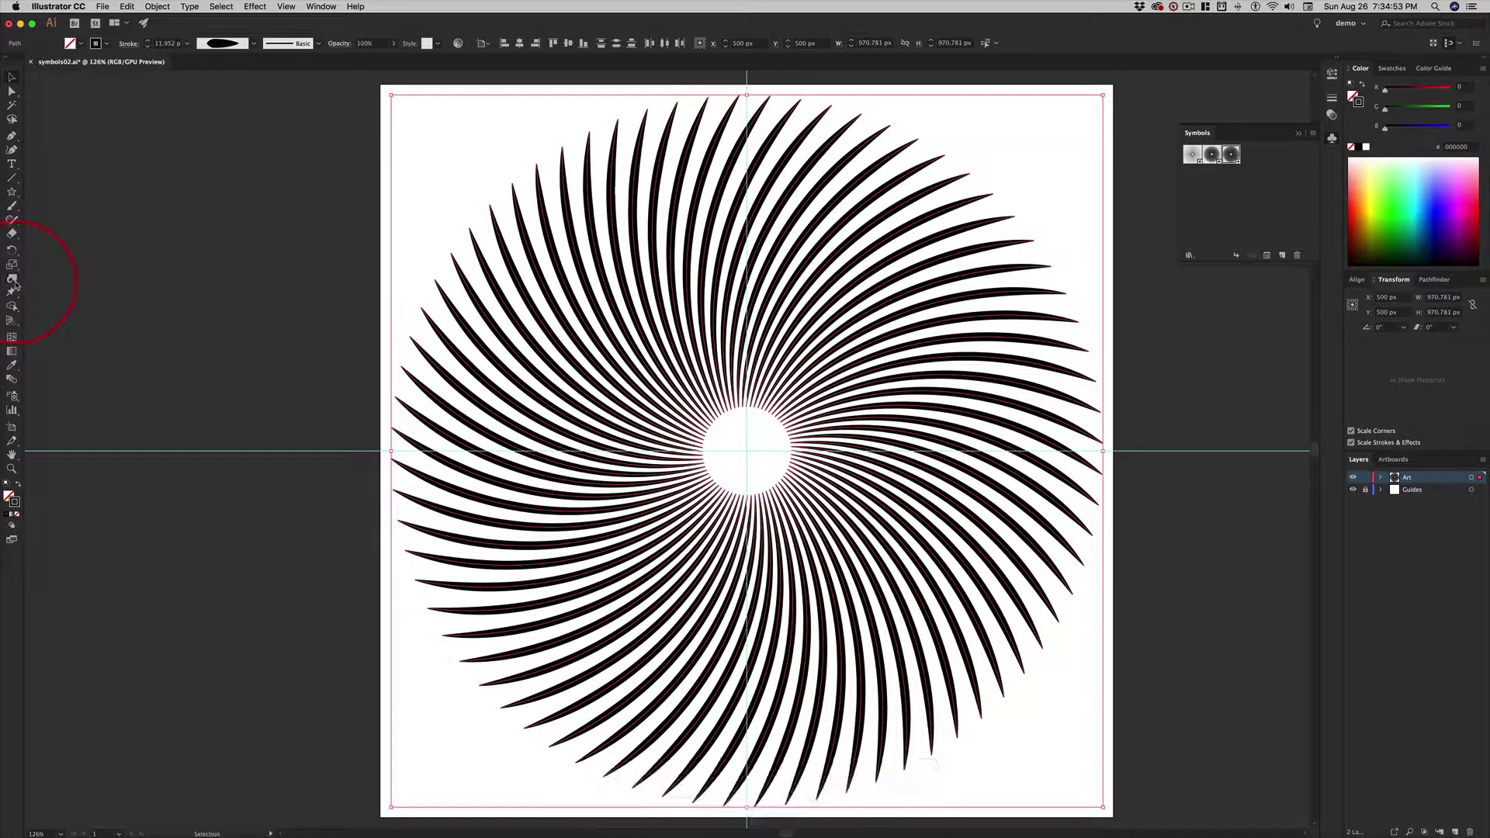
left_click(13, 281)
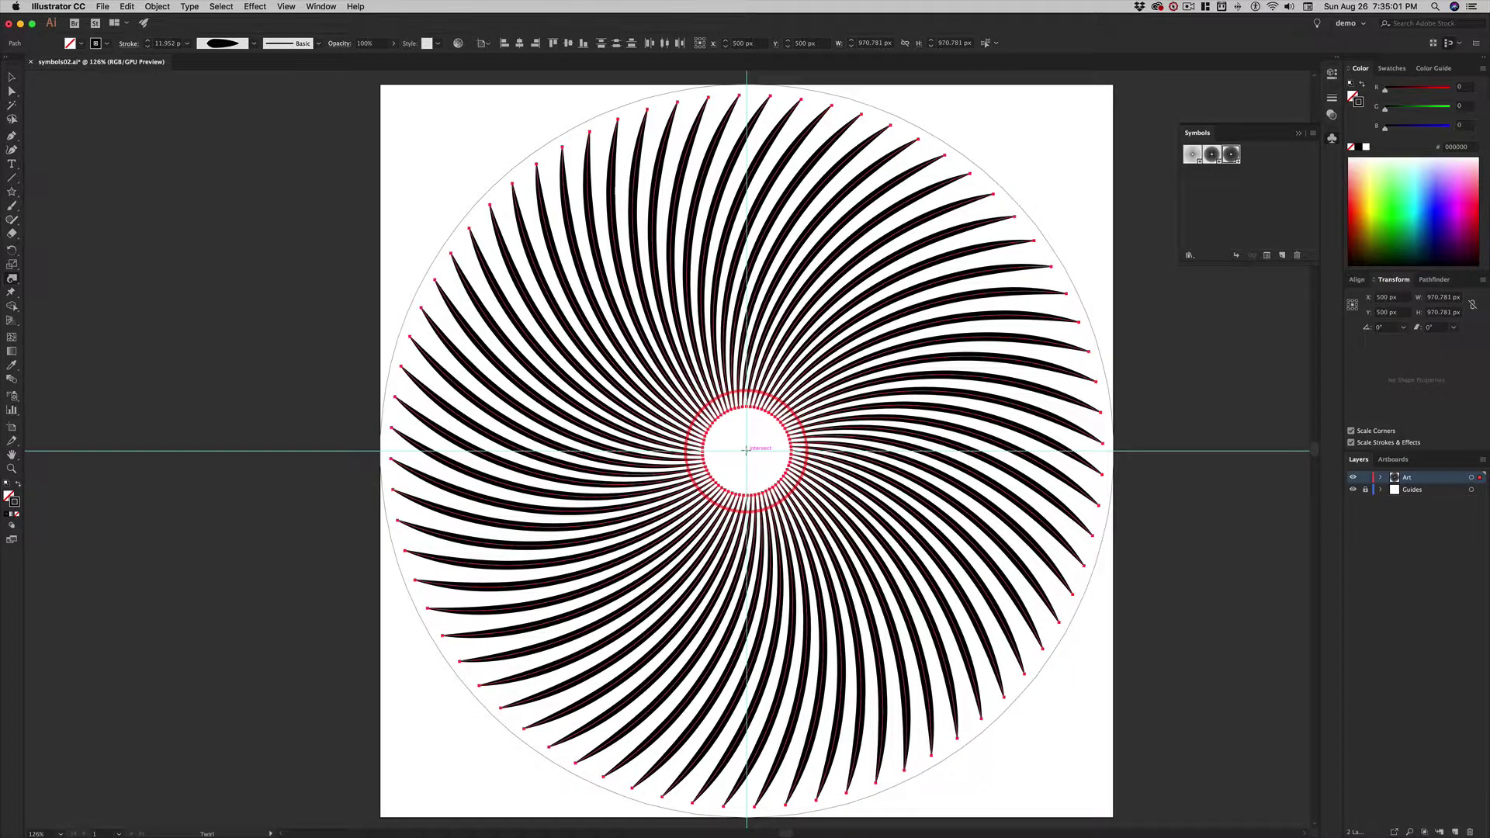
left_click_drag(746, 450, 745, 450)
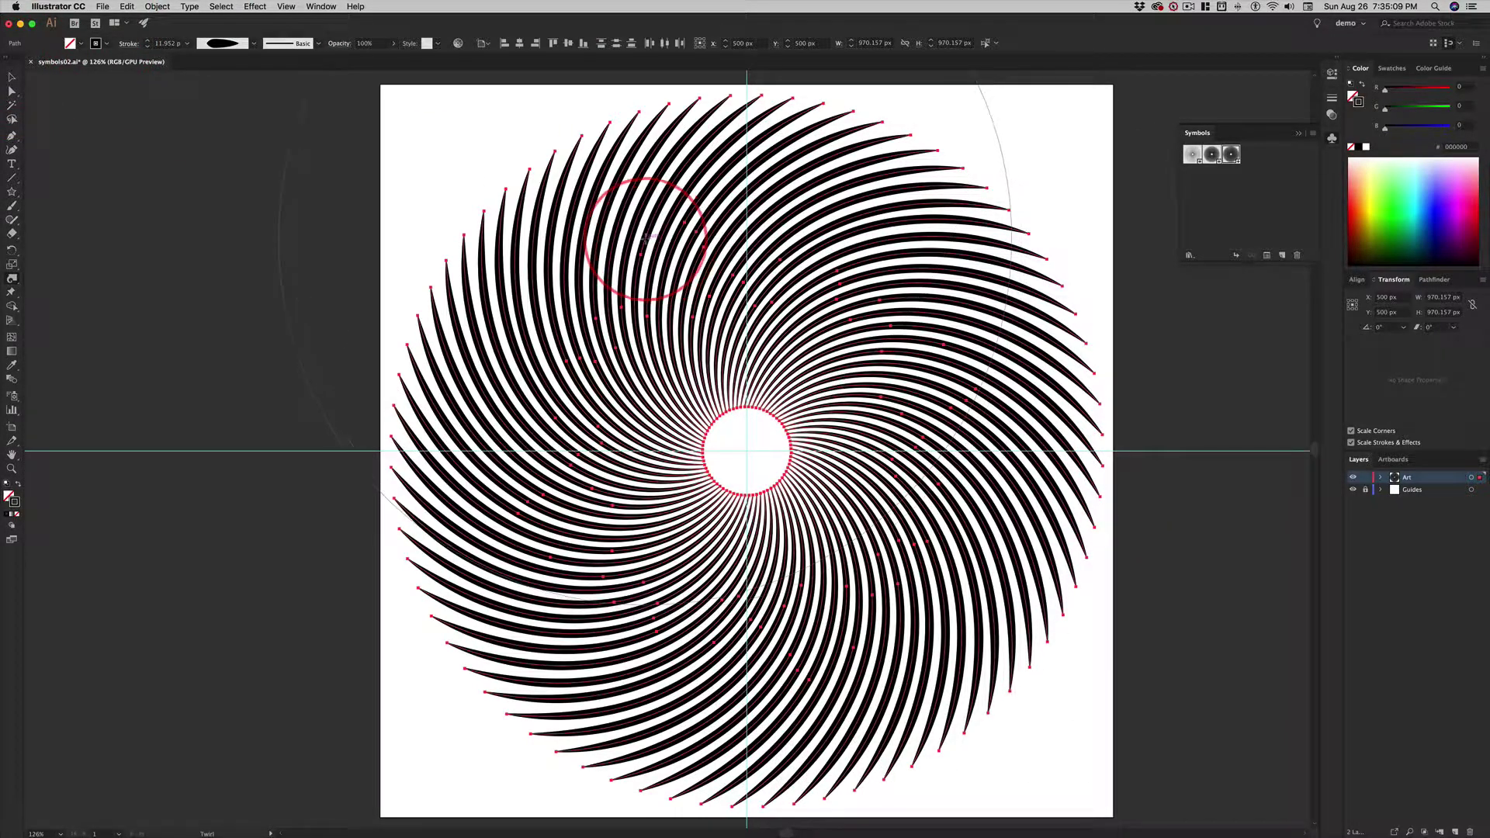
Step: Save the more strongly twirled starburst as a new dynamic symbol named starburst02c
key("v")
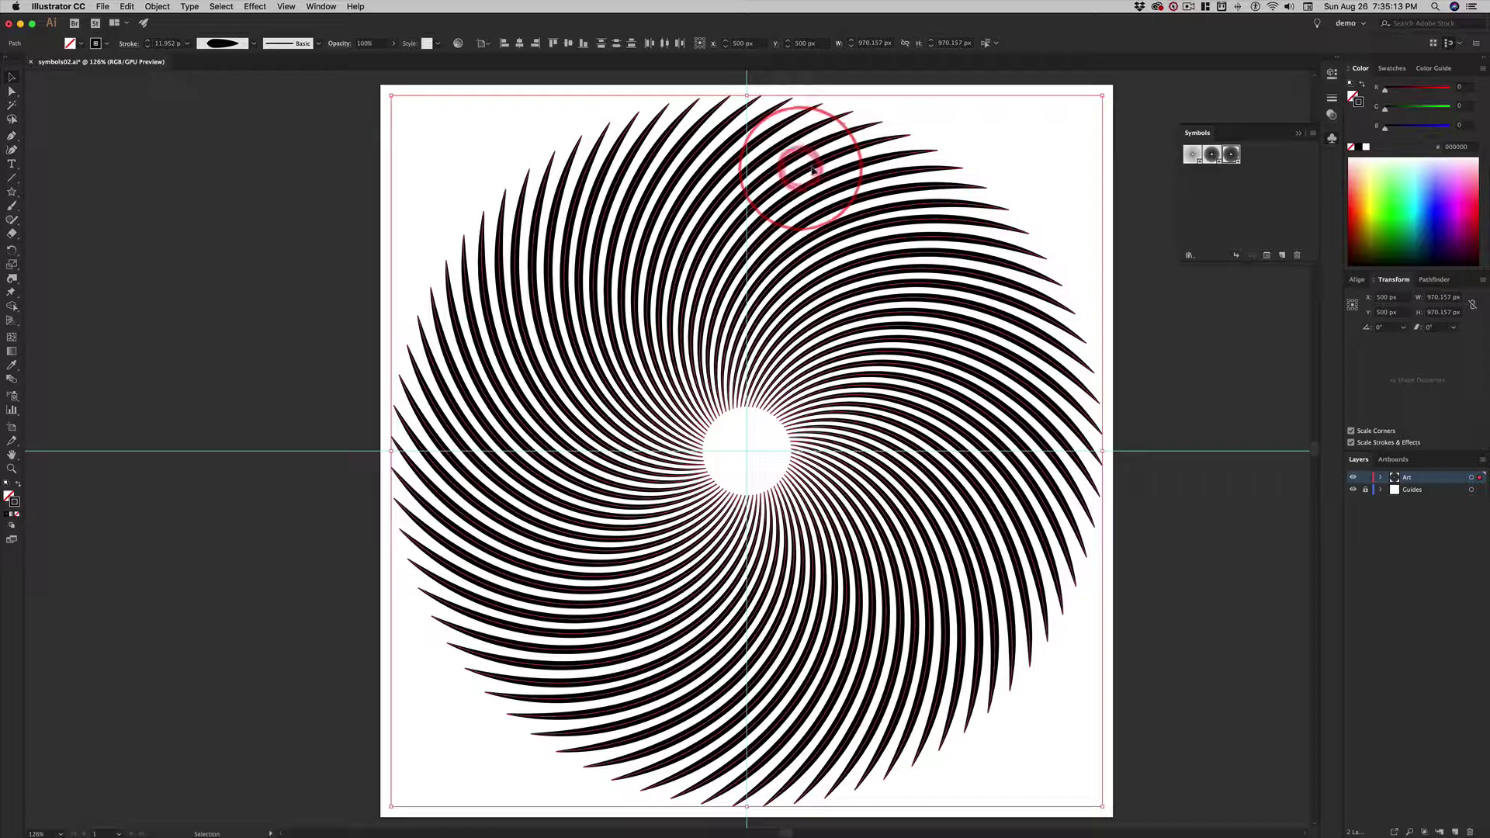
left_click_drag(804, 168, 1264, 163)
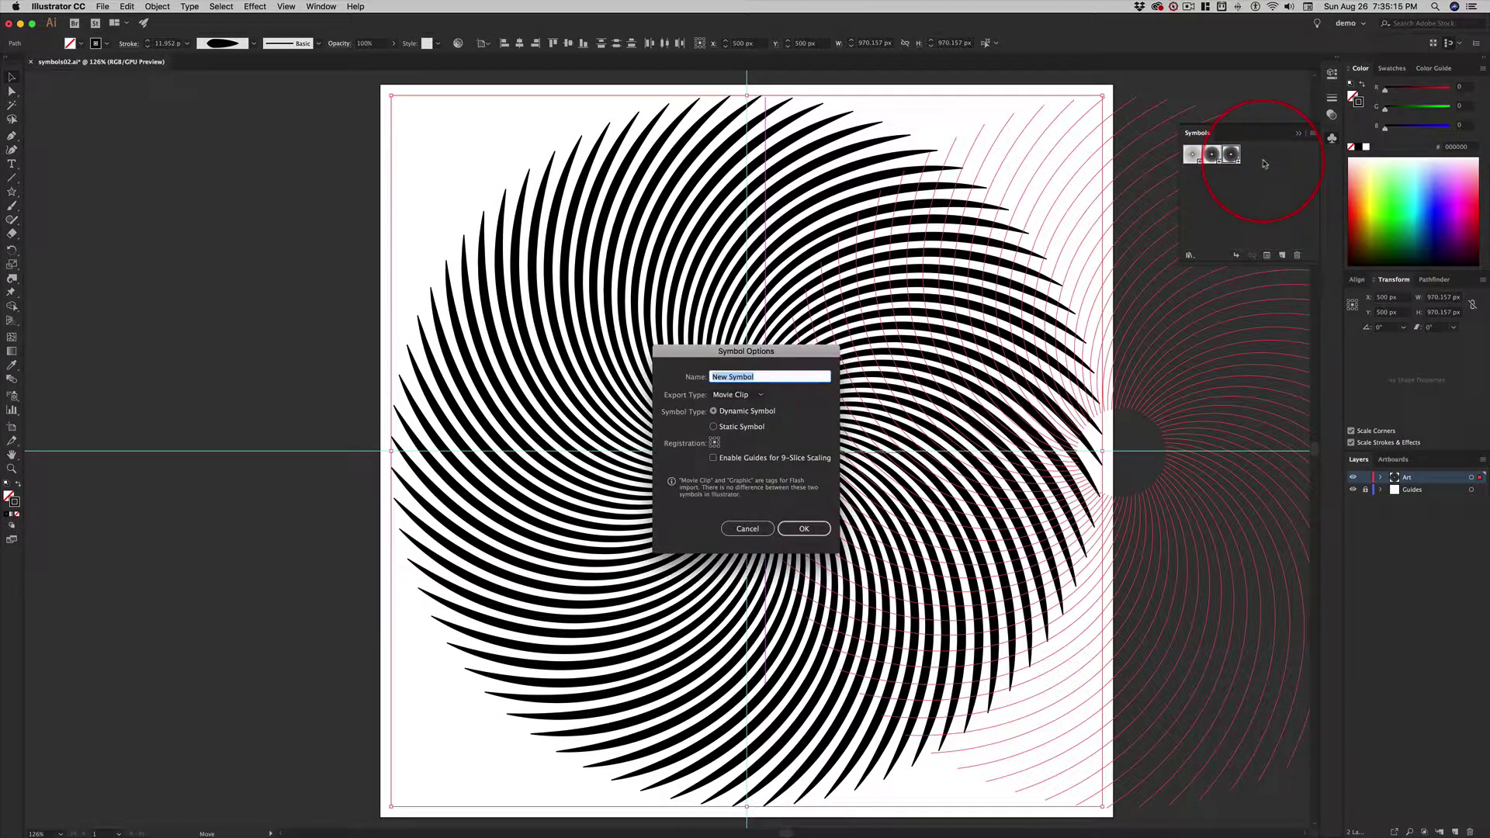
type("starburst02c")
key("Return")
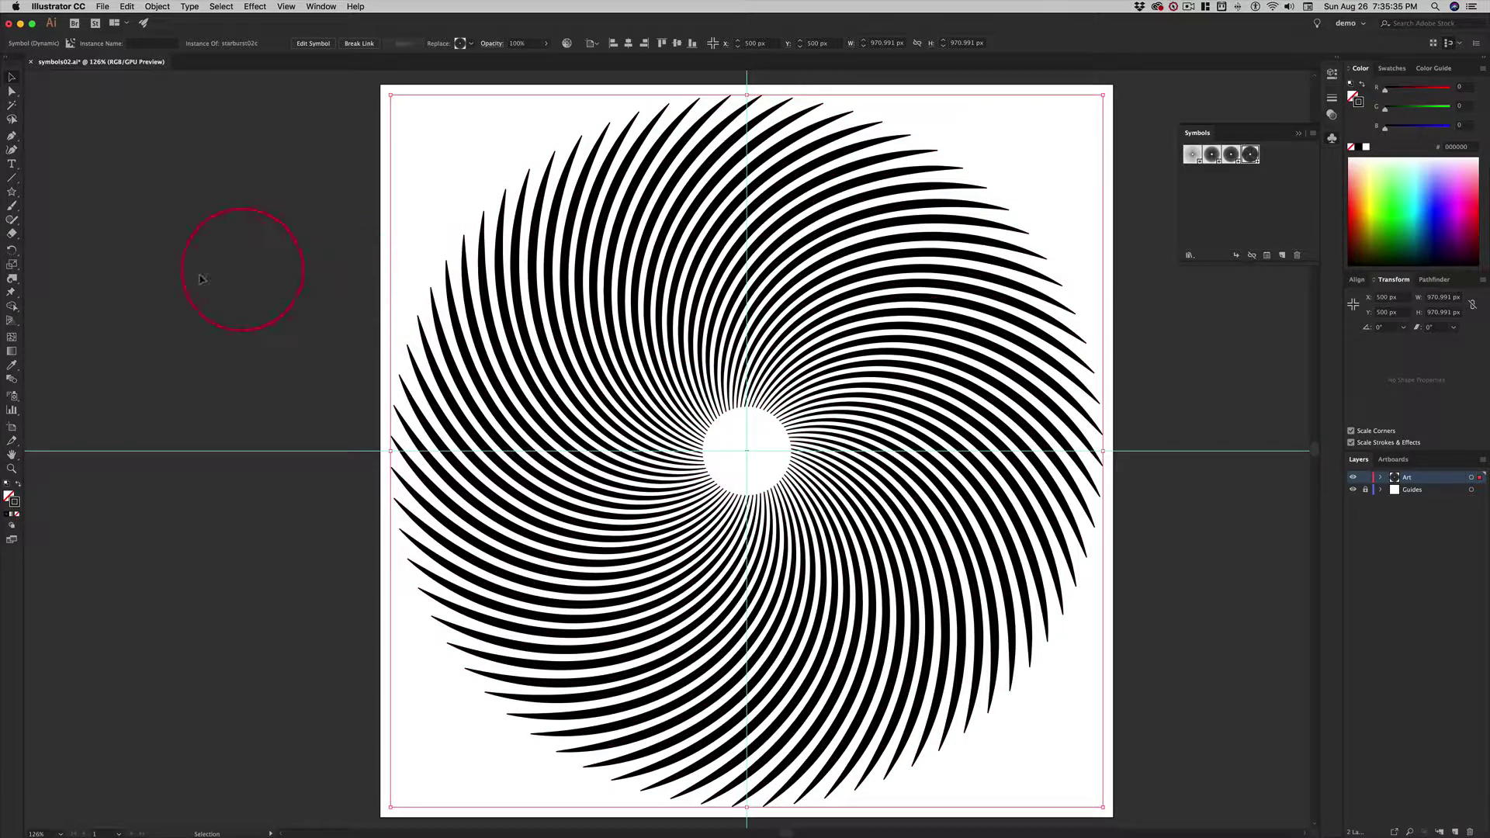
Step: Review the Twirl tool's intensity and twirl rate settings, then dismiss the options and return to the Selection tool
double_click(13, 280)
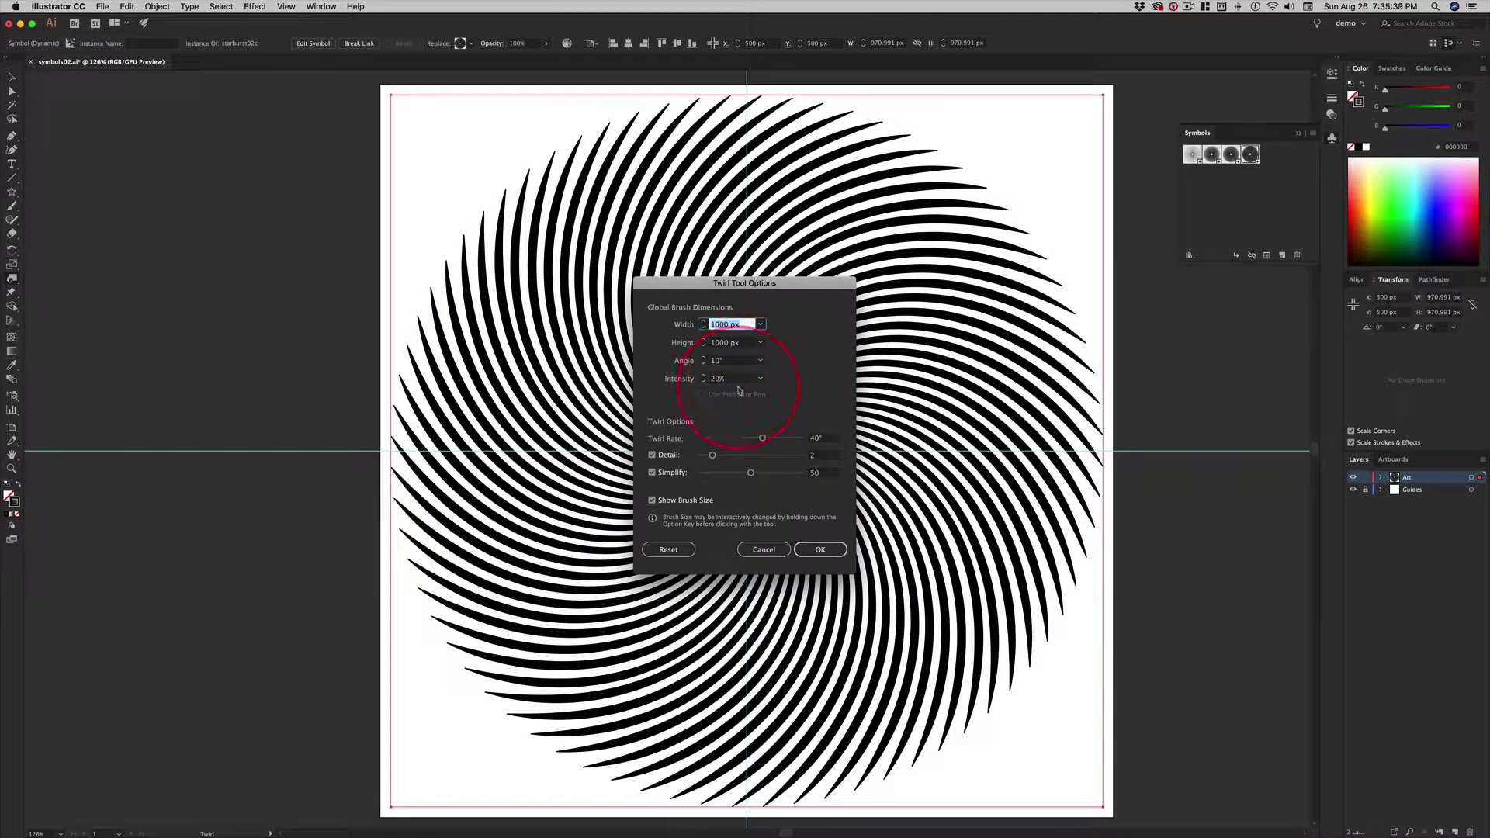
left_click(735, 380)
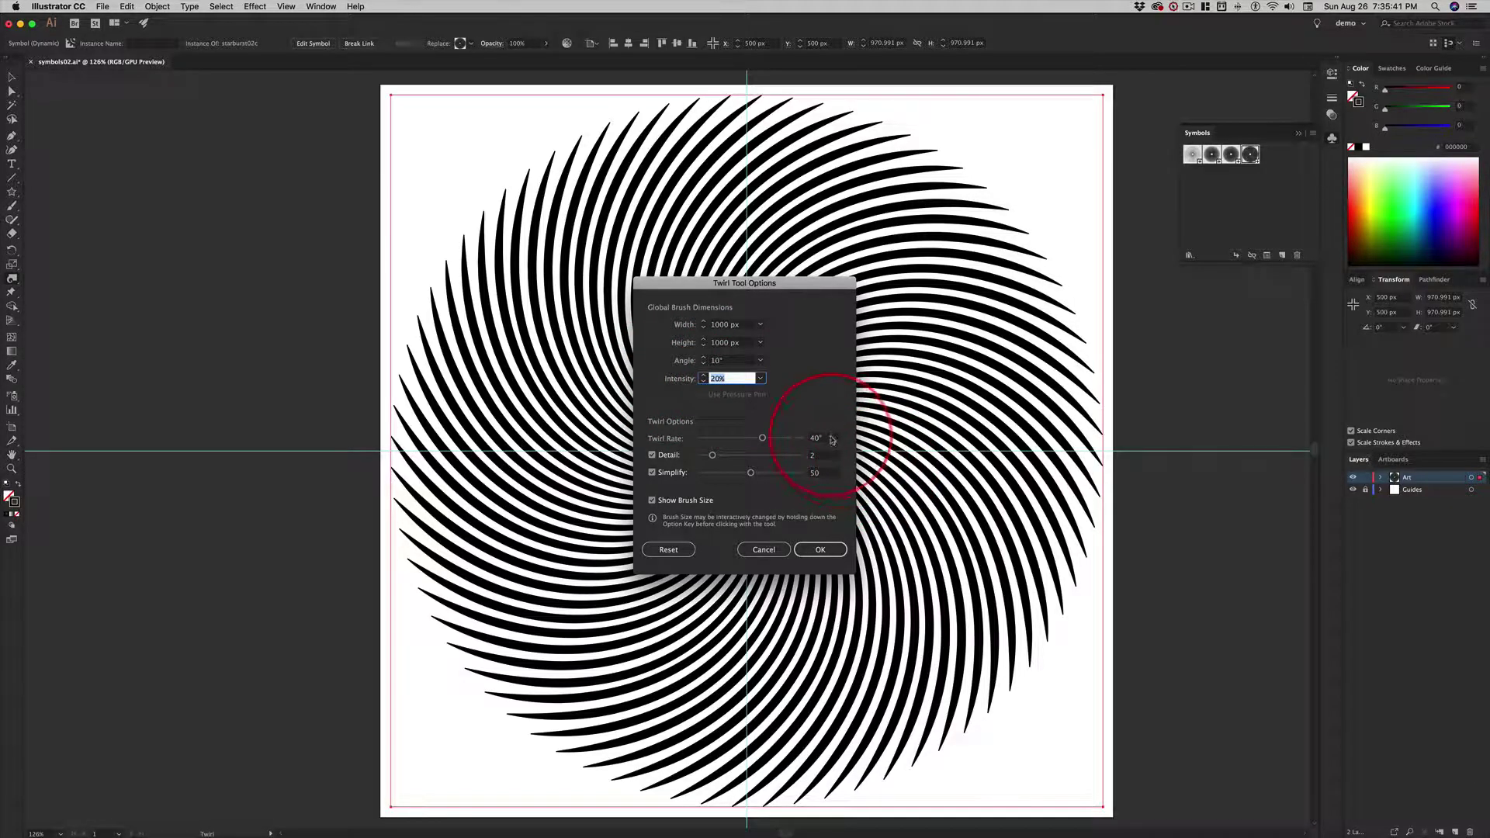
key("Tab")
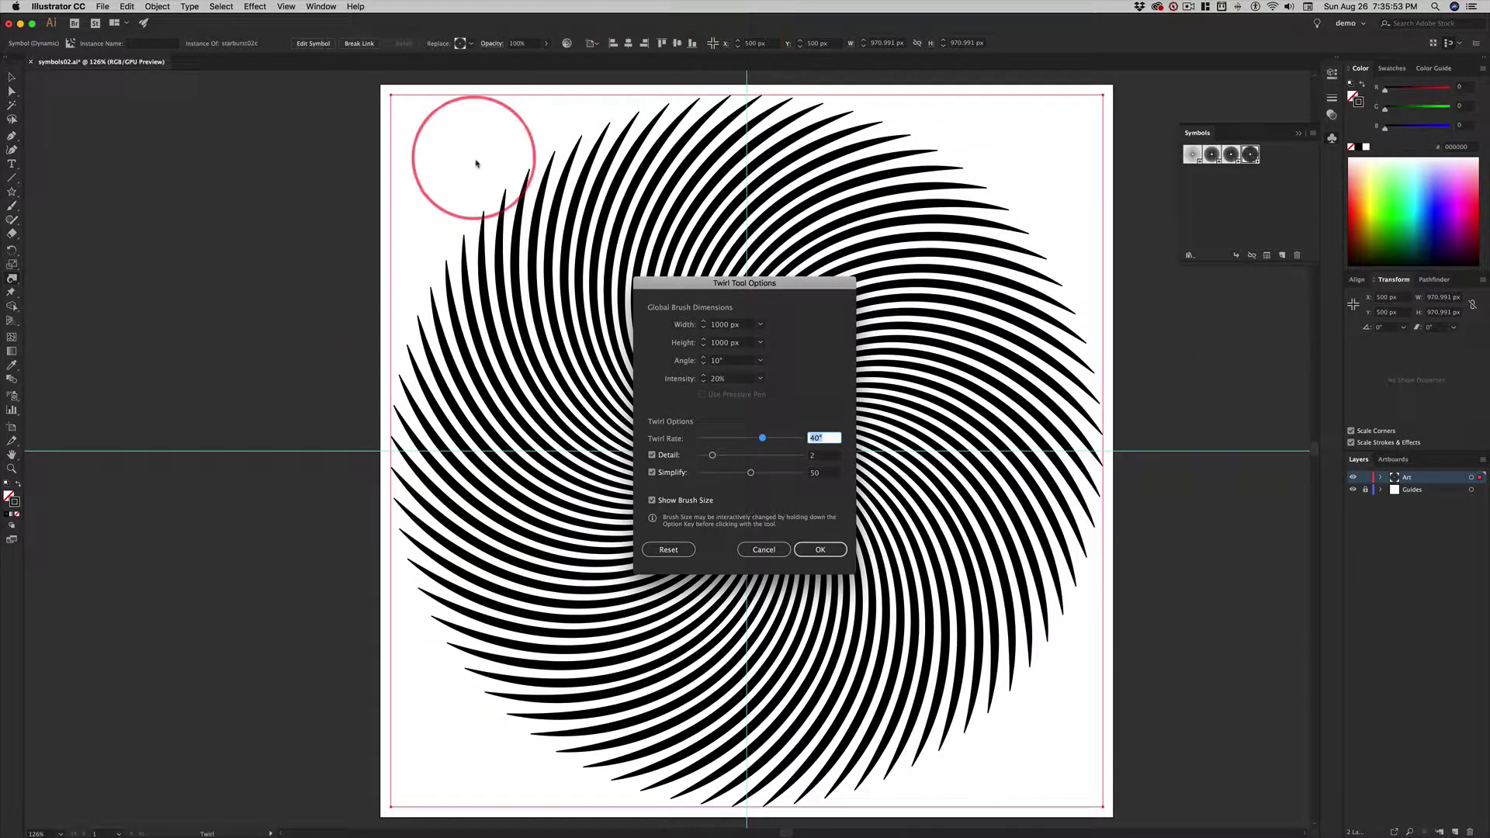
left_click(762, 550)
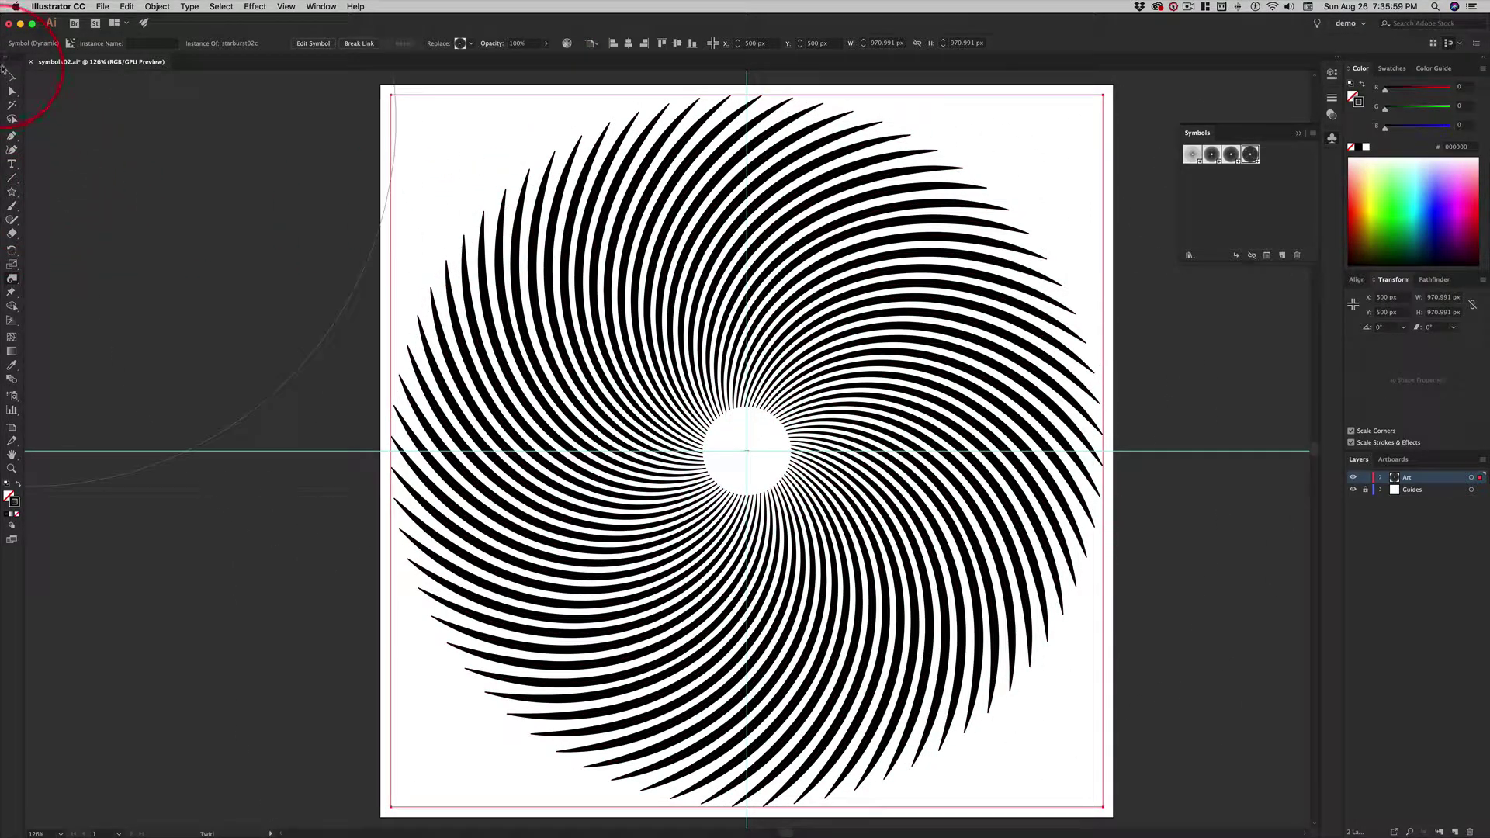
left_click(11, 77)
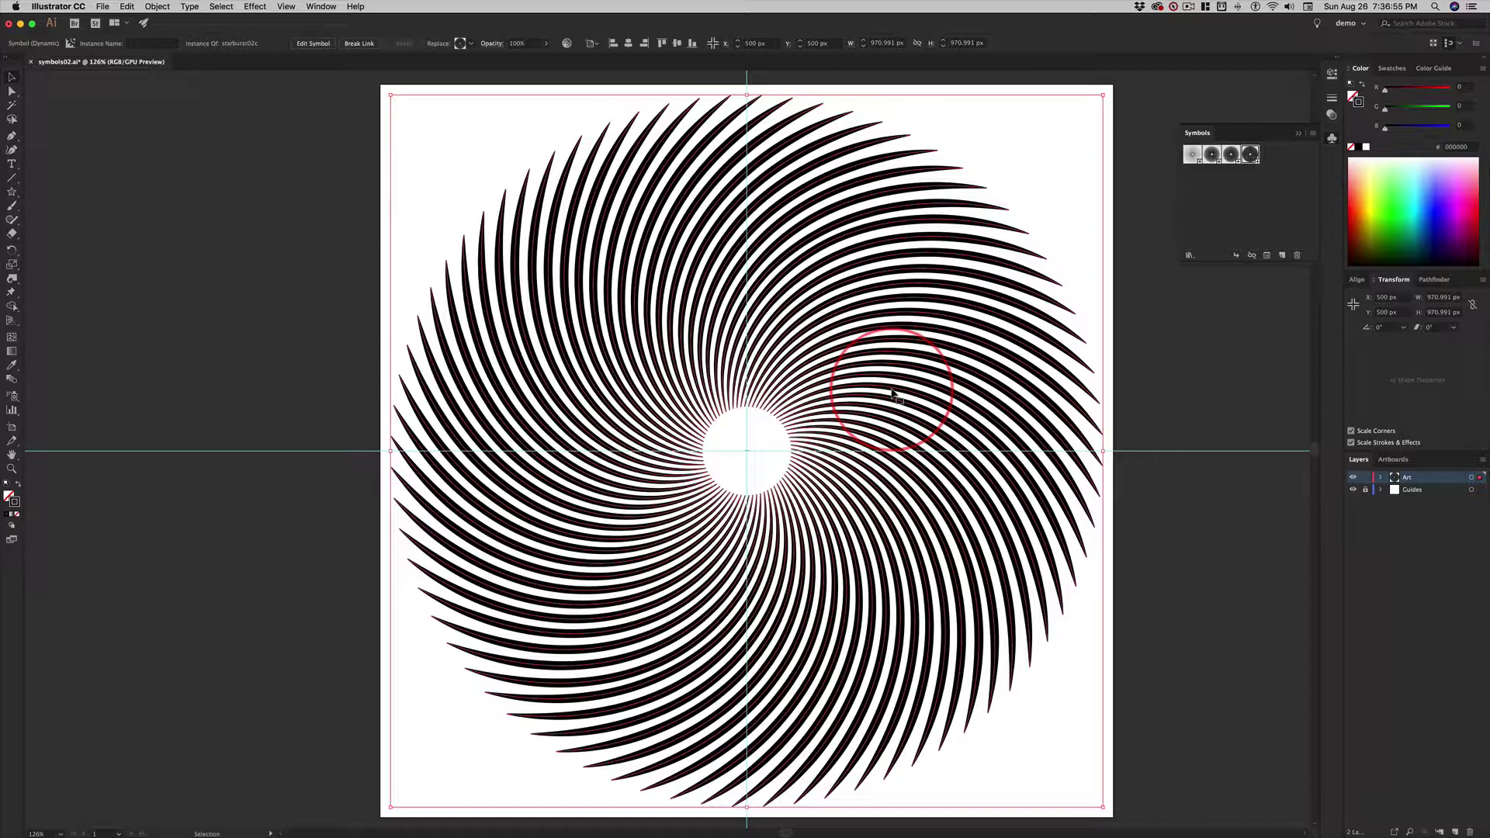
Step: Deselect the starburst02c instance and open the Twirl tool's options
left_click(227, 357)
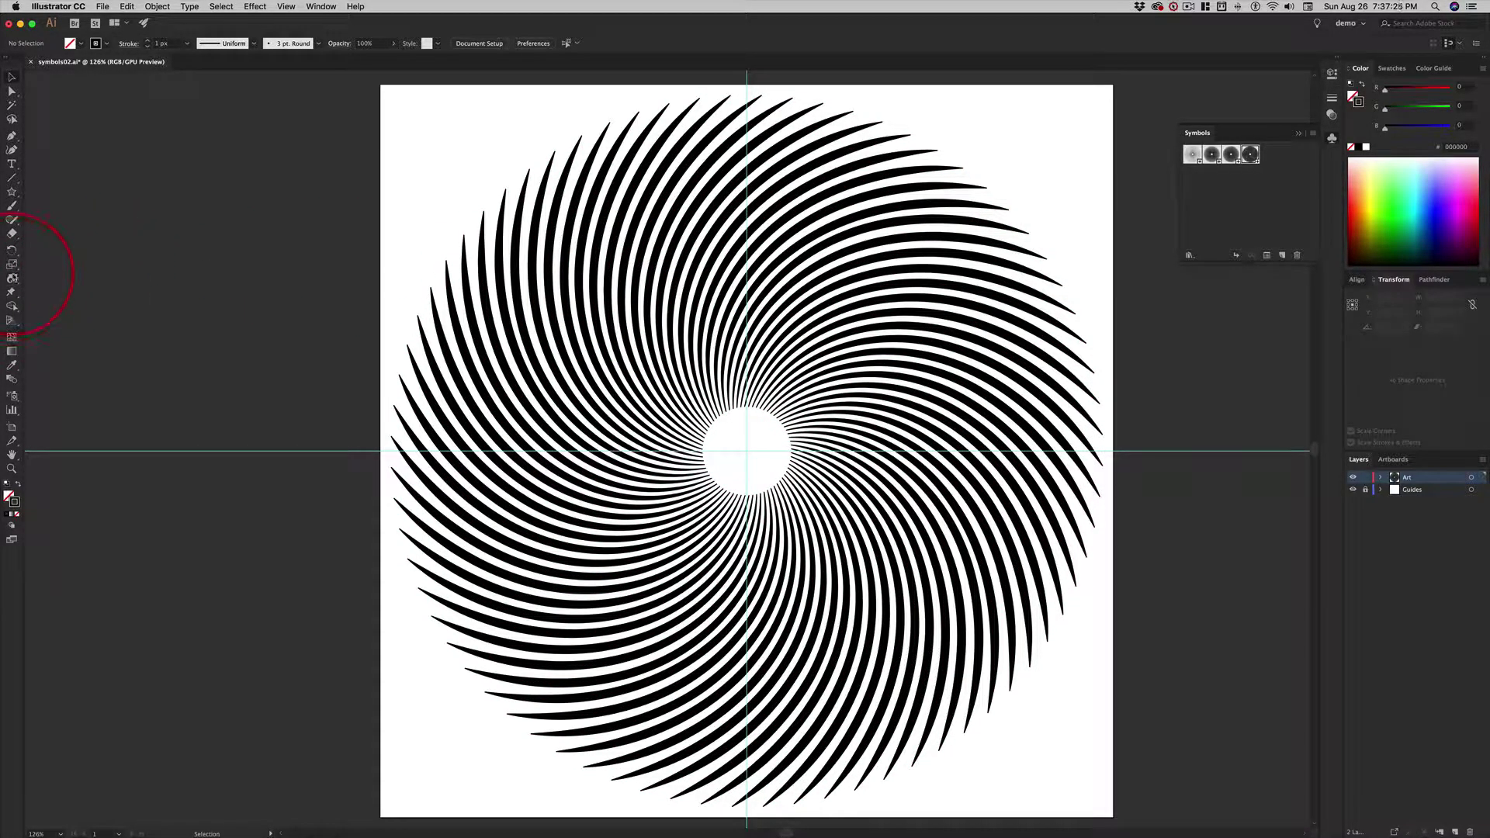
double_click(12, 278)
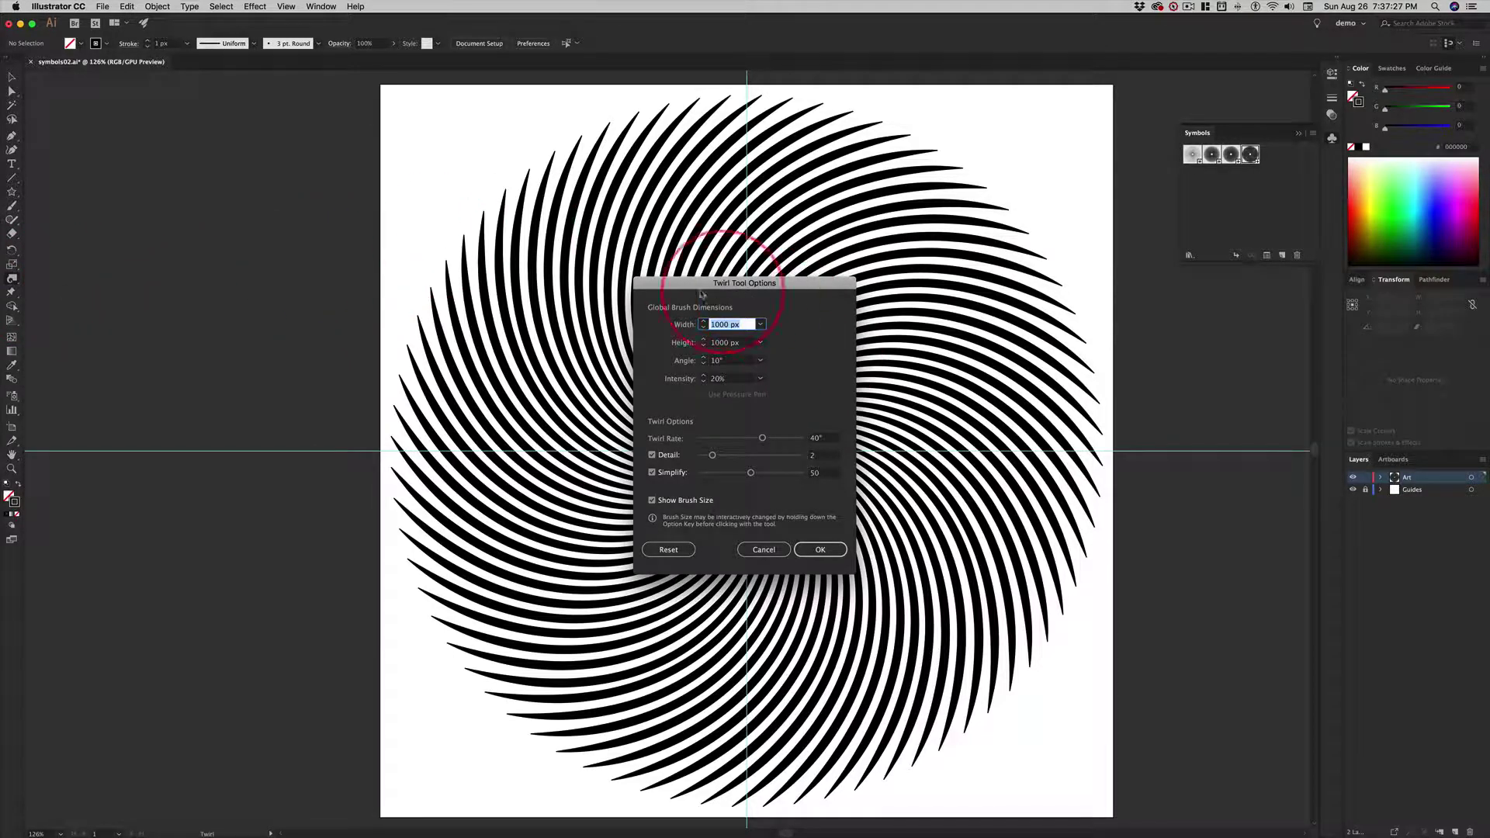